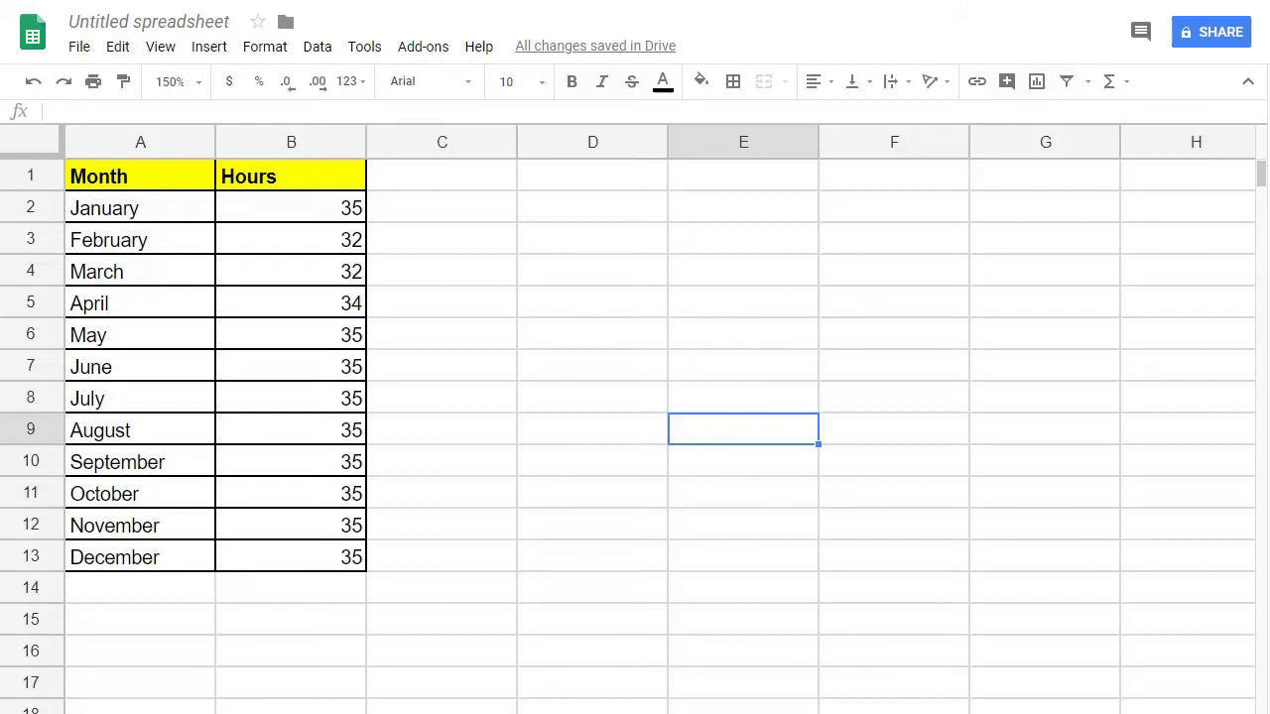
# Enter the heading Wages in cell C1 and format it bold with a yellow fill
pyautogui.click(421, 182)
pyautogui.write('Wages')
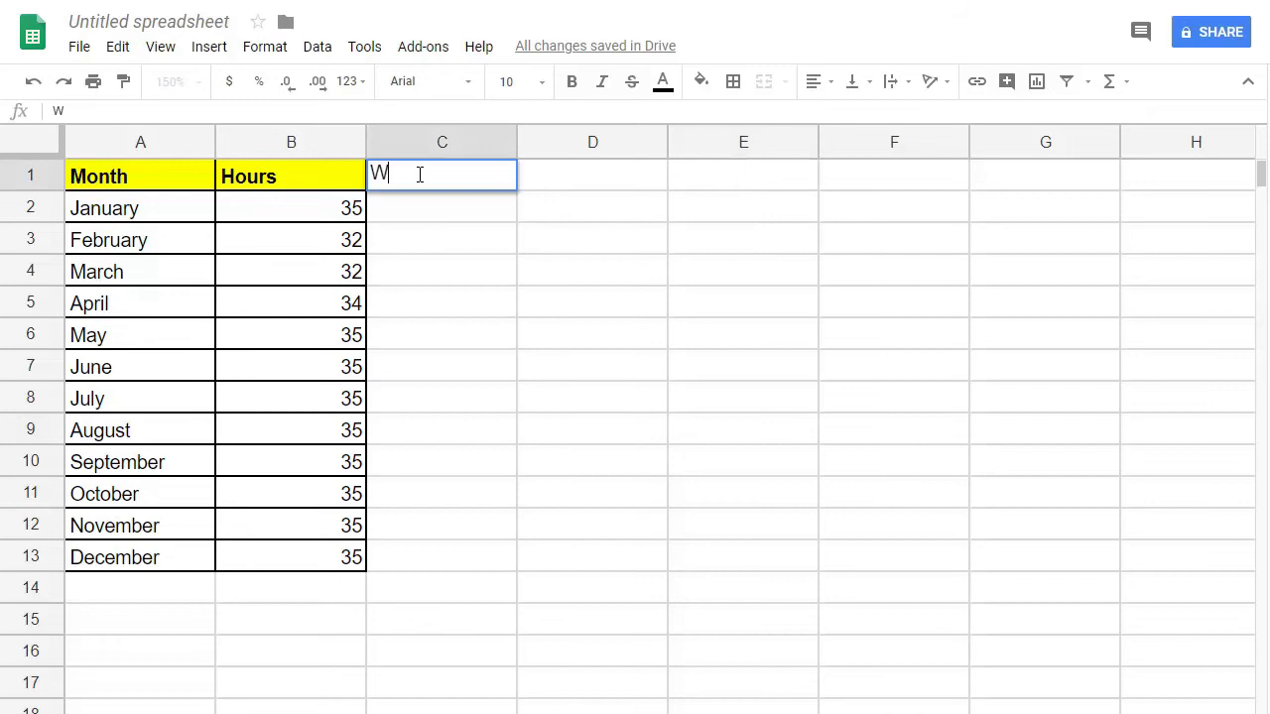
pyautogui.click(426, 252)
pyautogui.click(419, 180)
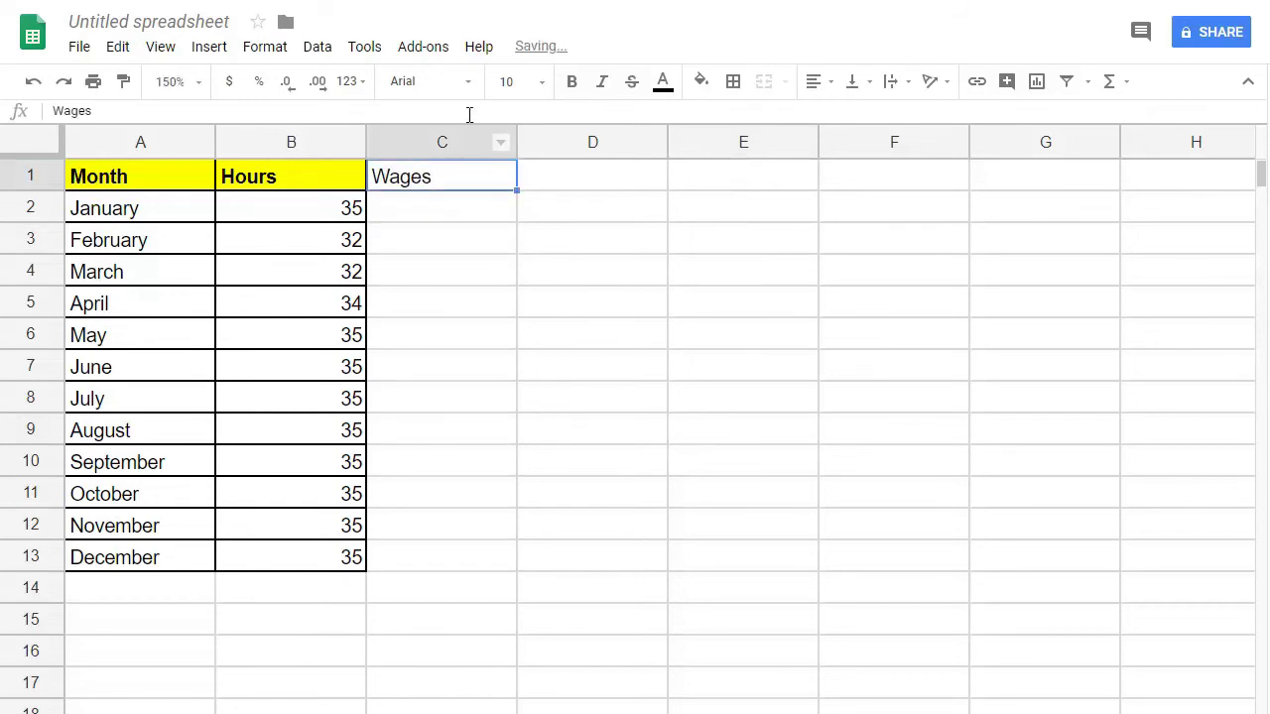
pyautogui.click(571, 81)
pyautogui.click(700, 81)
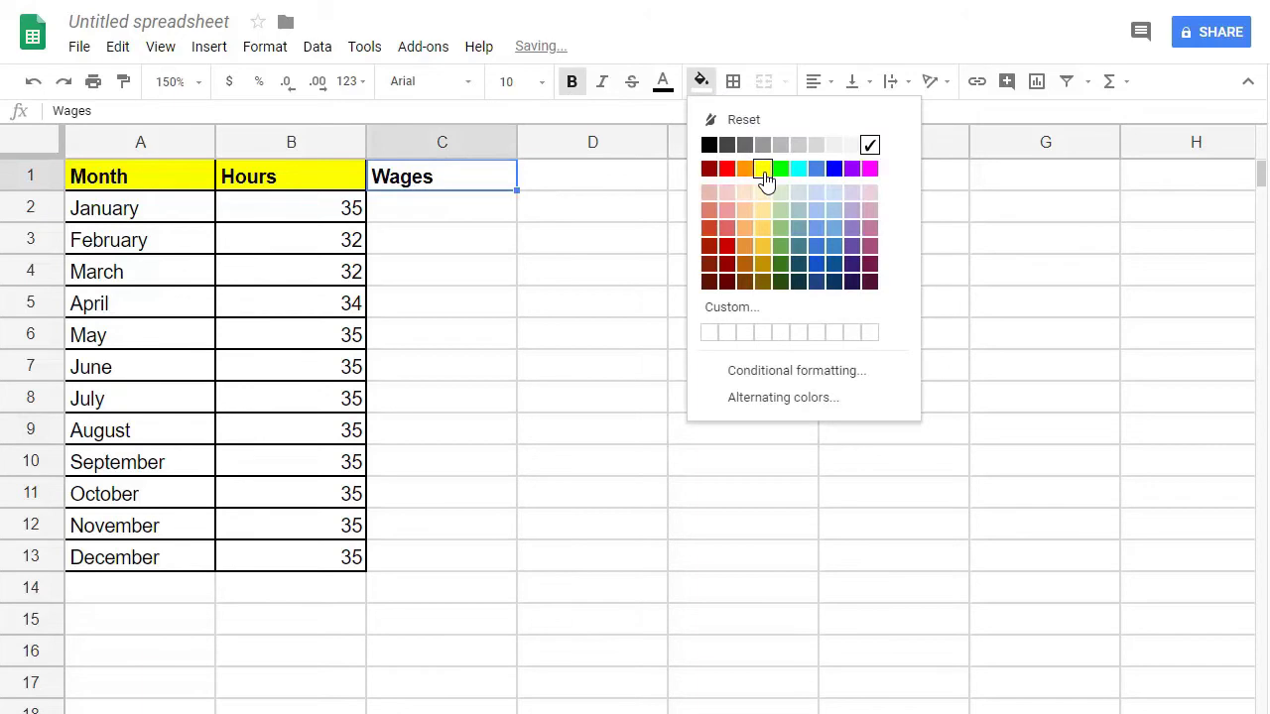
pyautogui.click(762, 168)
pyautogui.click(472, 339)
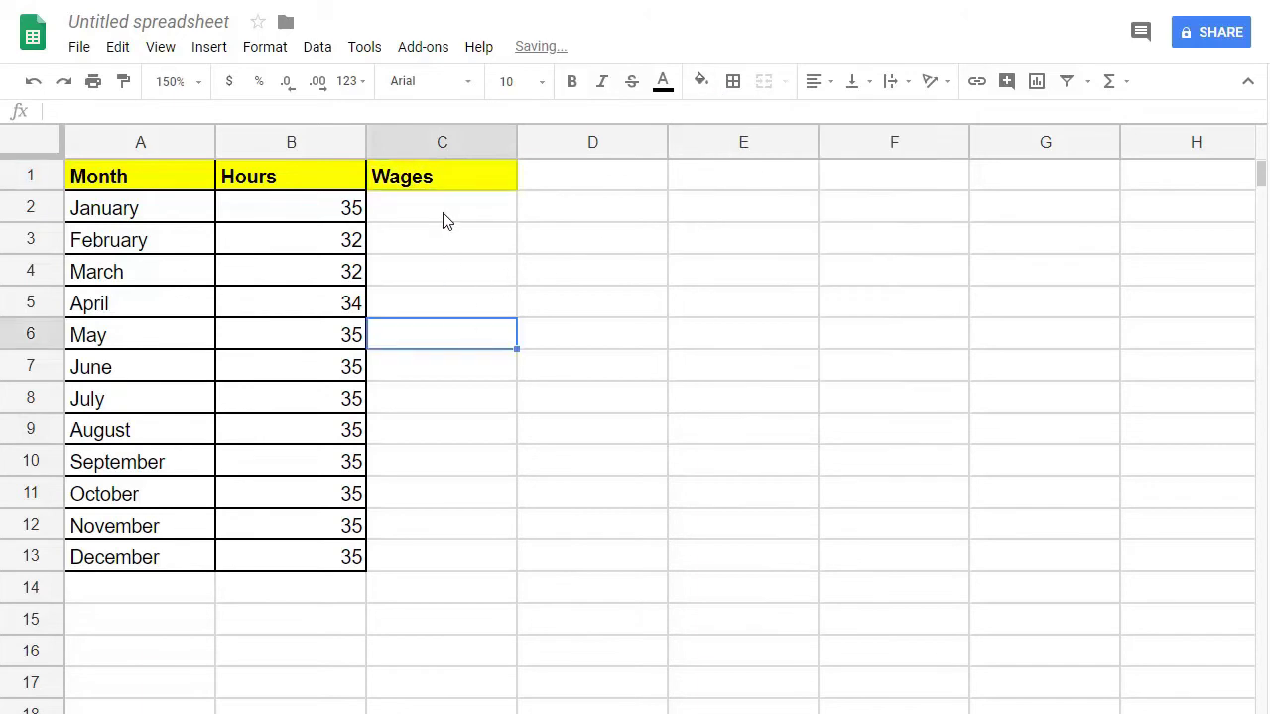
# Apply all borders to the Wages column range C1:C13
pyautogui.moveTo(443, 179); pyautogui.dragTo(440, 567)
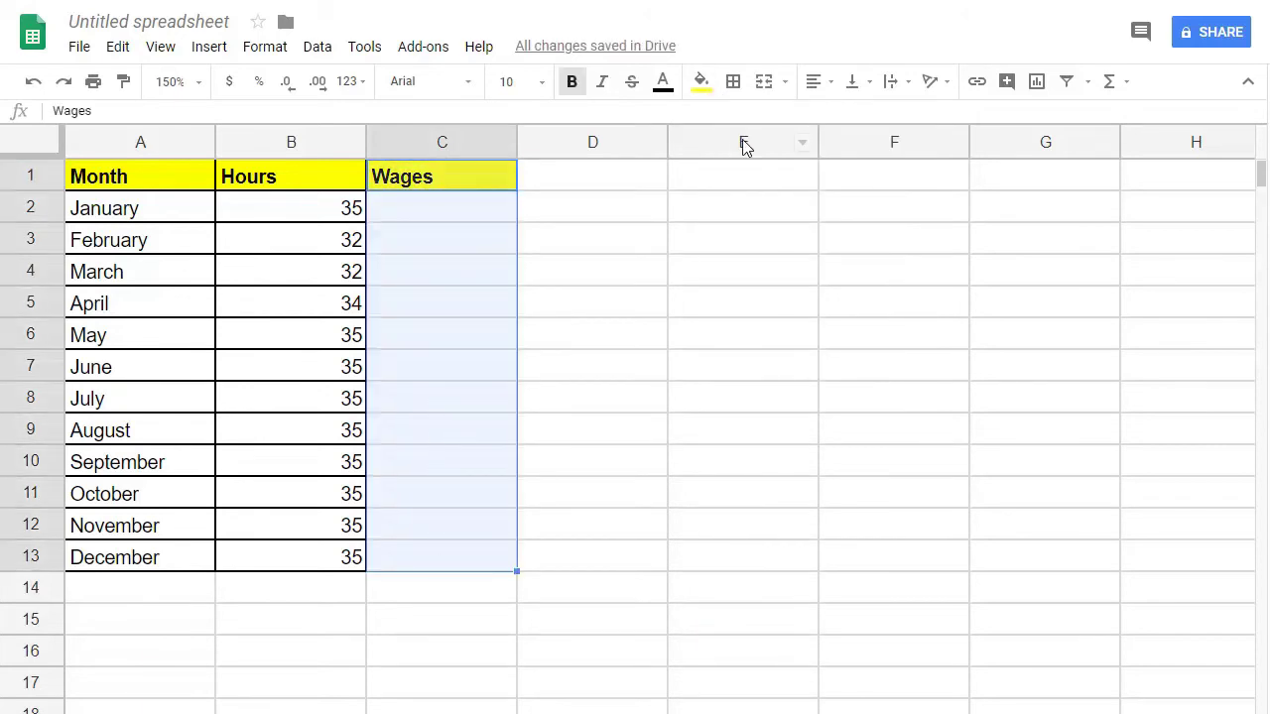
pyautogui.click(733, 82)
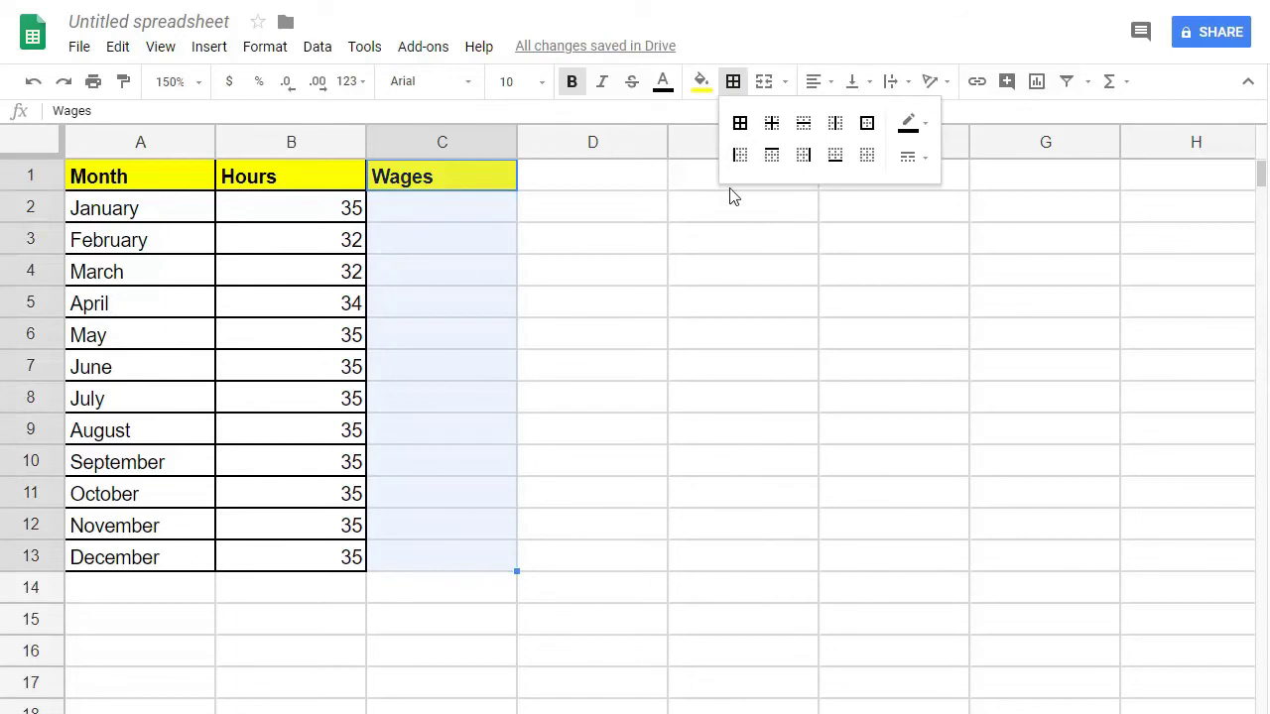
pyautogui.click(740, 124)
pyautogui.click(696, 314)
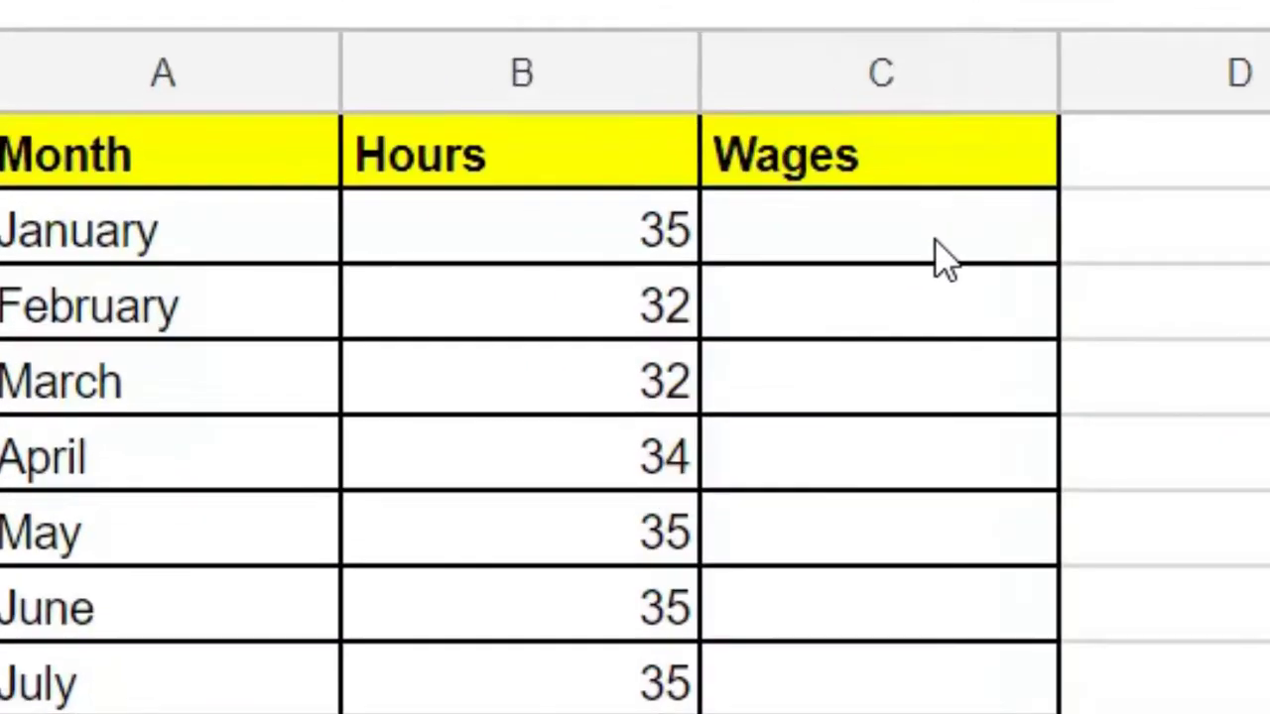
# Enter the formula =B2*16 in cell C2 to calculate January's wages from the hours
pyautogui.click(936, 240)
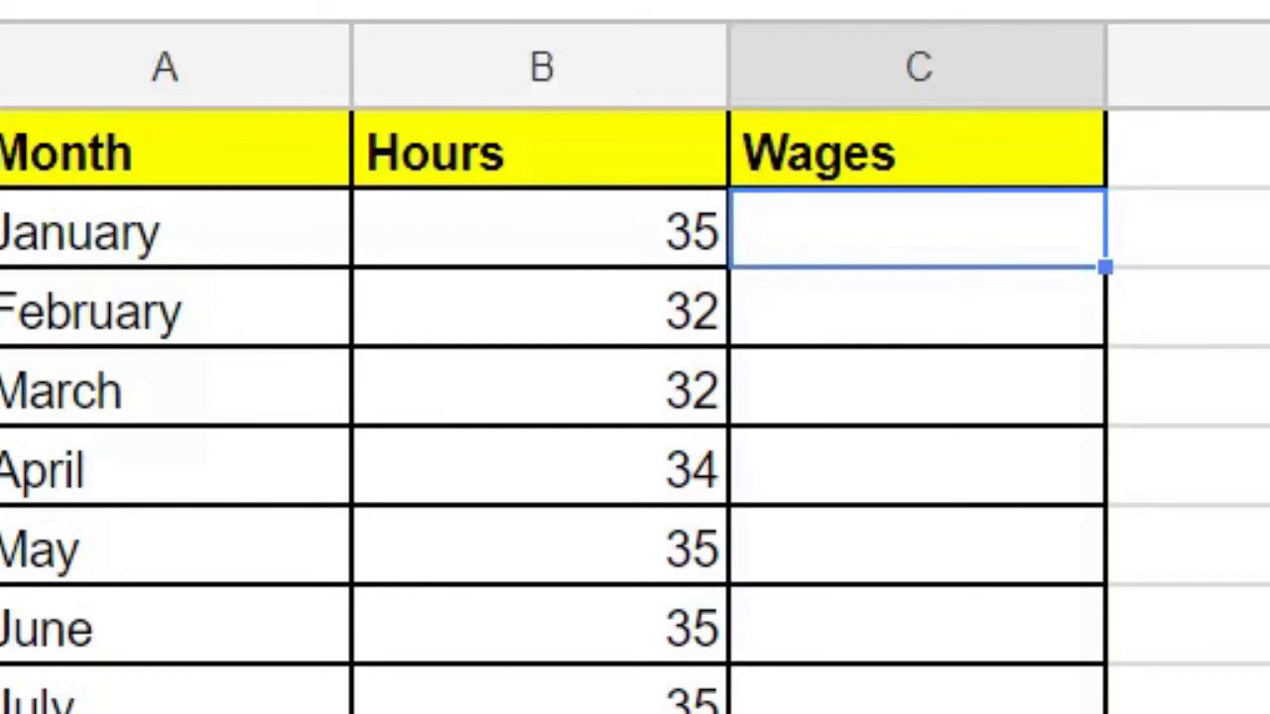
pyautogui.write('=')
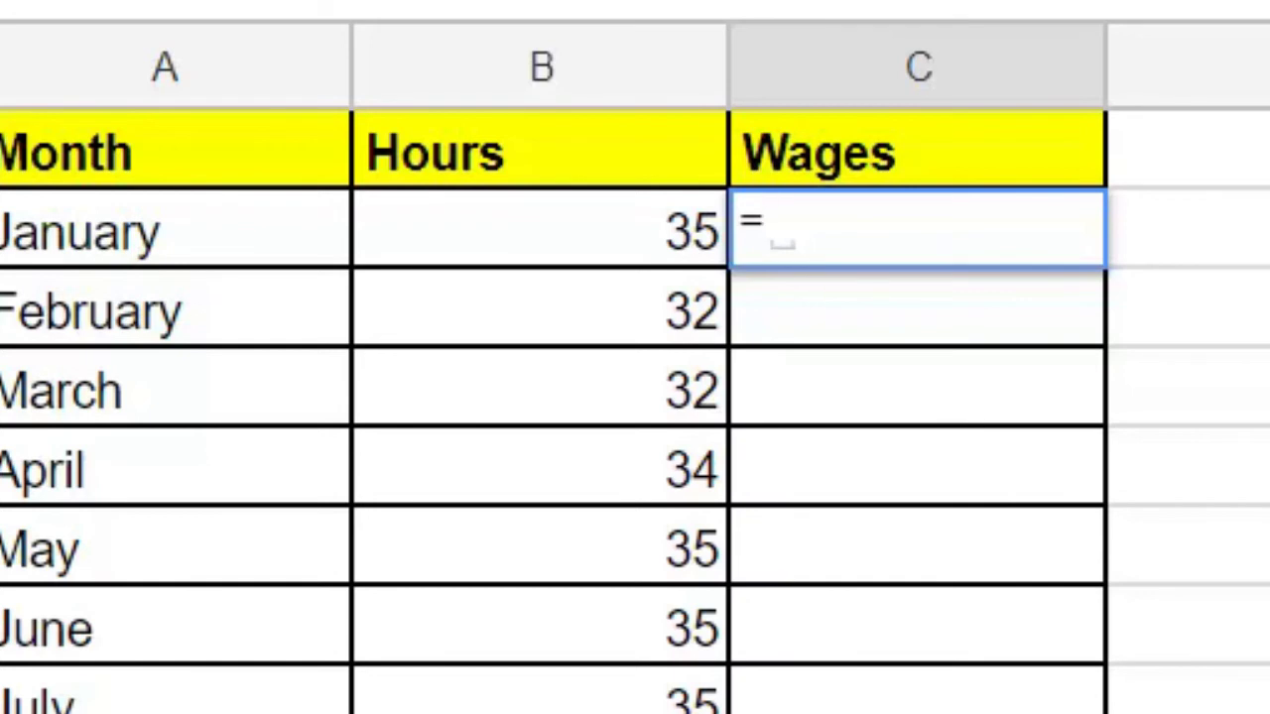
pyautogui.write('B')
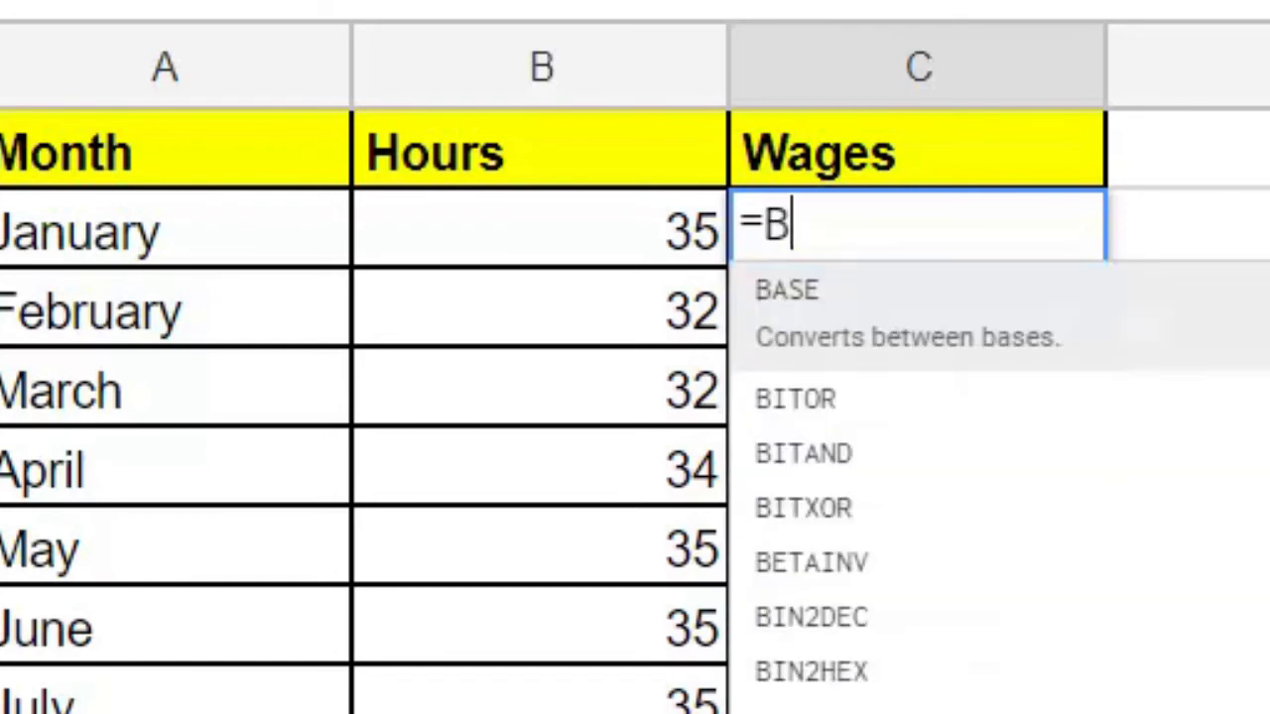
pyautogui.write('2')
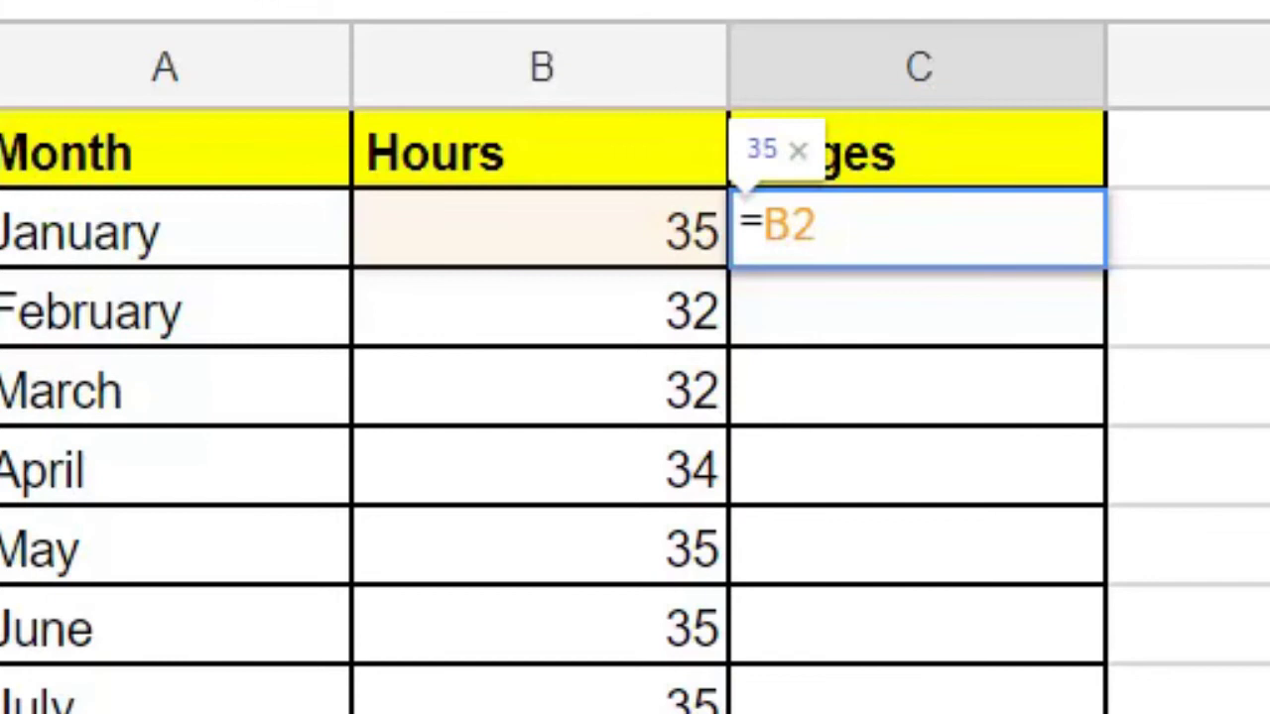
pyautogui.press('BackSpace')
pyautogui.press('BackSpace')
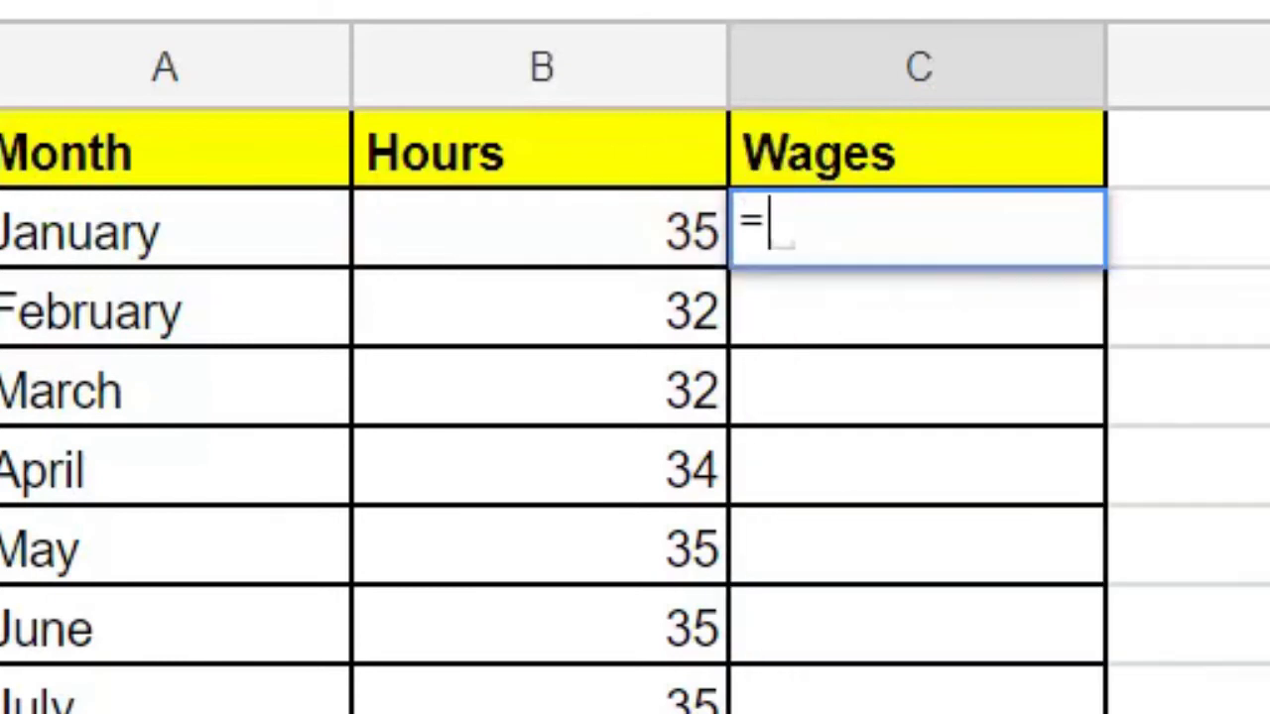
pyautogui.click(576, 260)
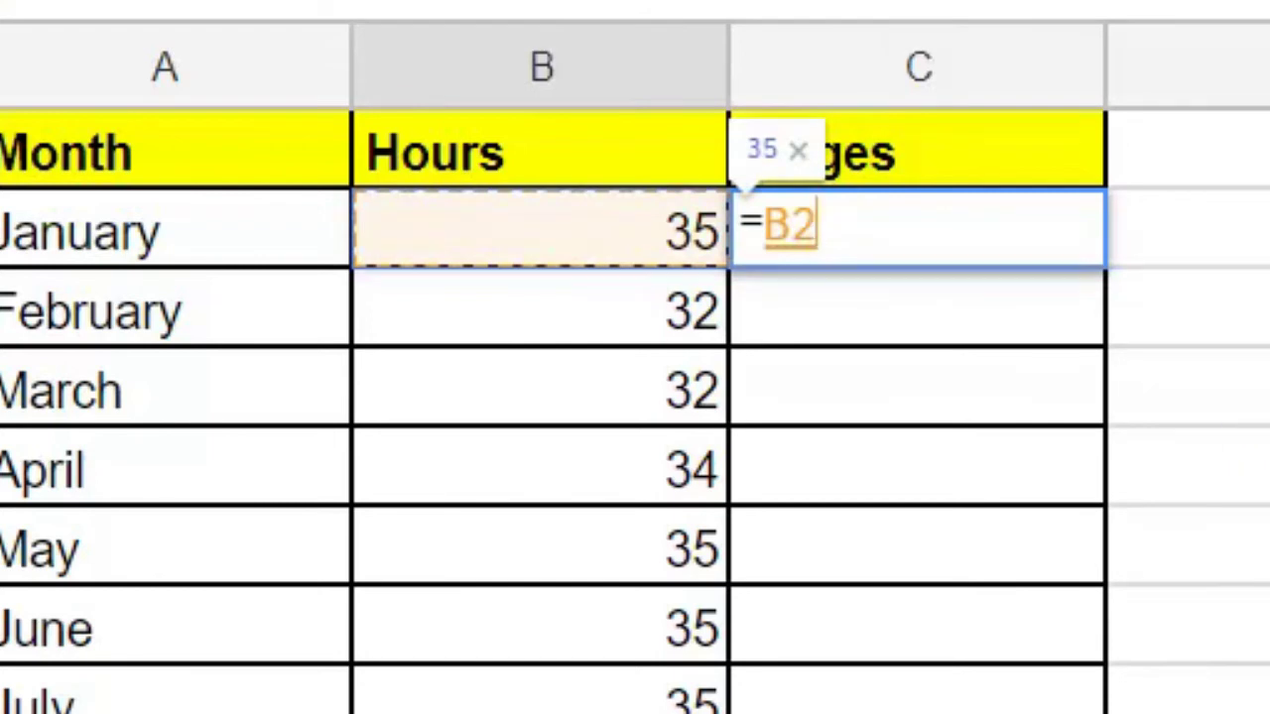
pyautogui.write('*')
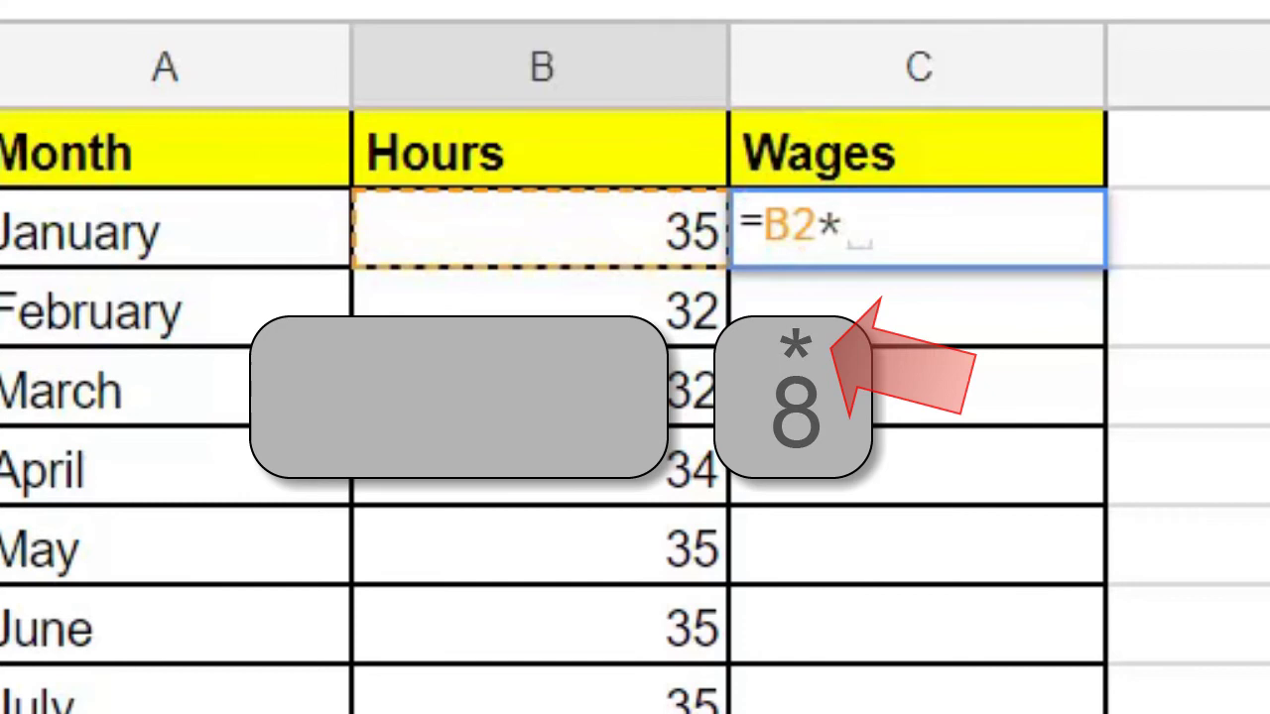
pyautogui.write('16')
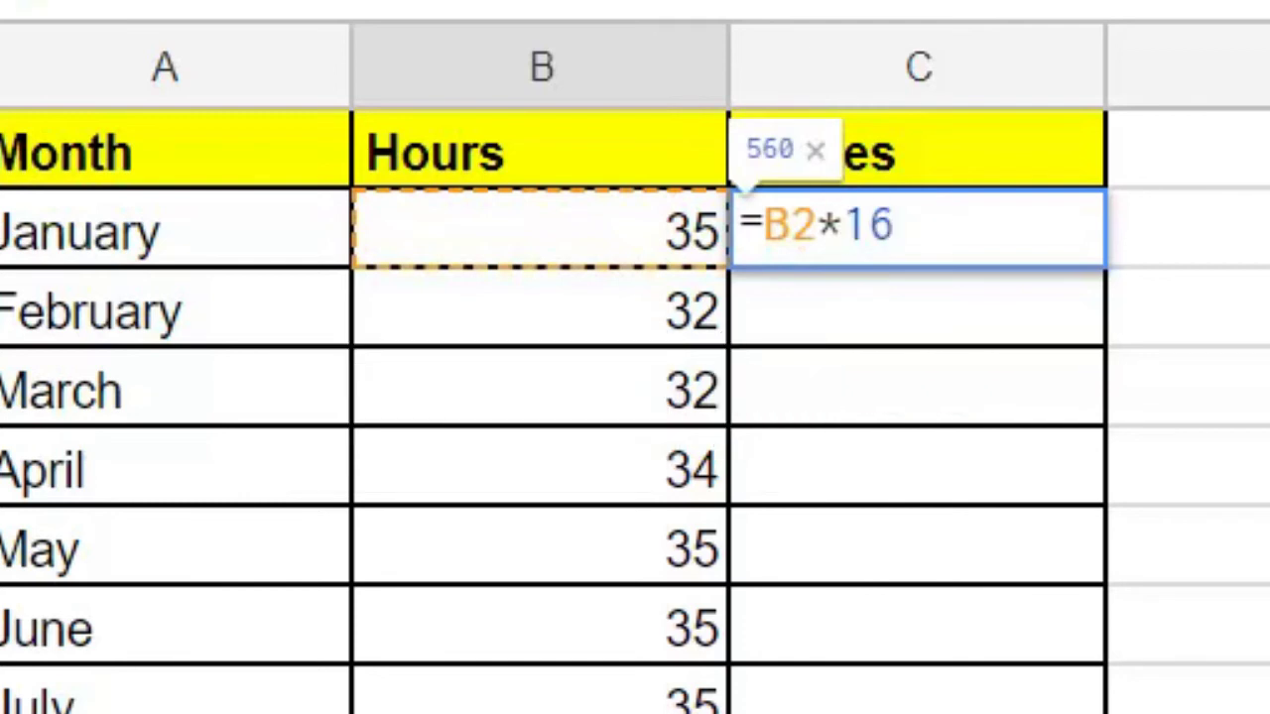
pyautogui.press('Return')
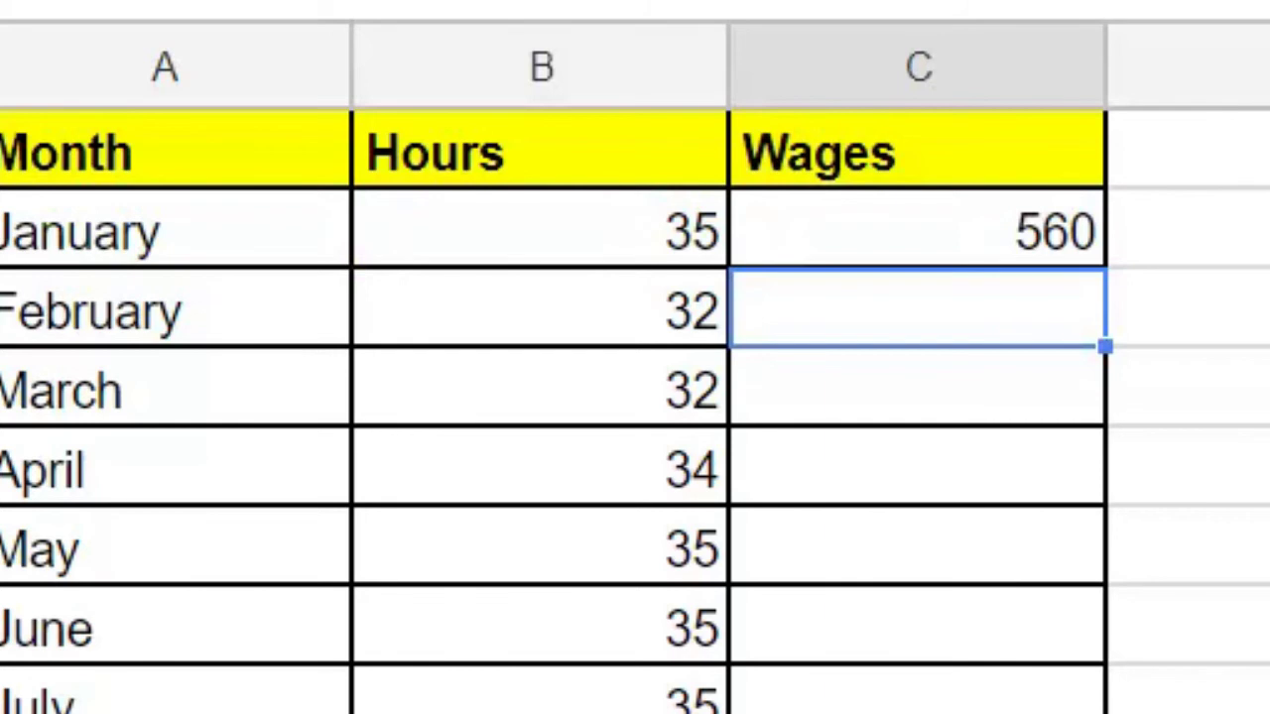
# Copy the January wages formula from C2 and paste it into C3:C13 for the remaining months
pyautogui.click(995, 243)
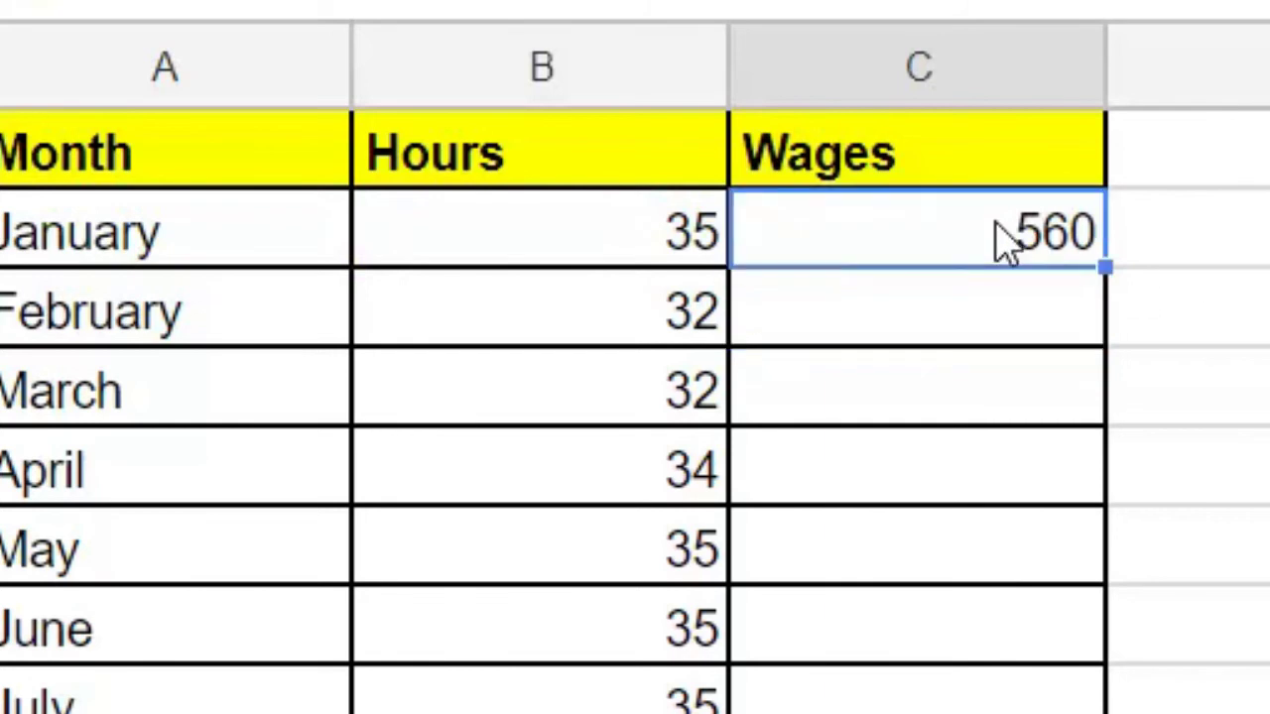
pyautogui.rightClick(898, 246)
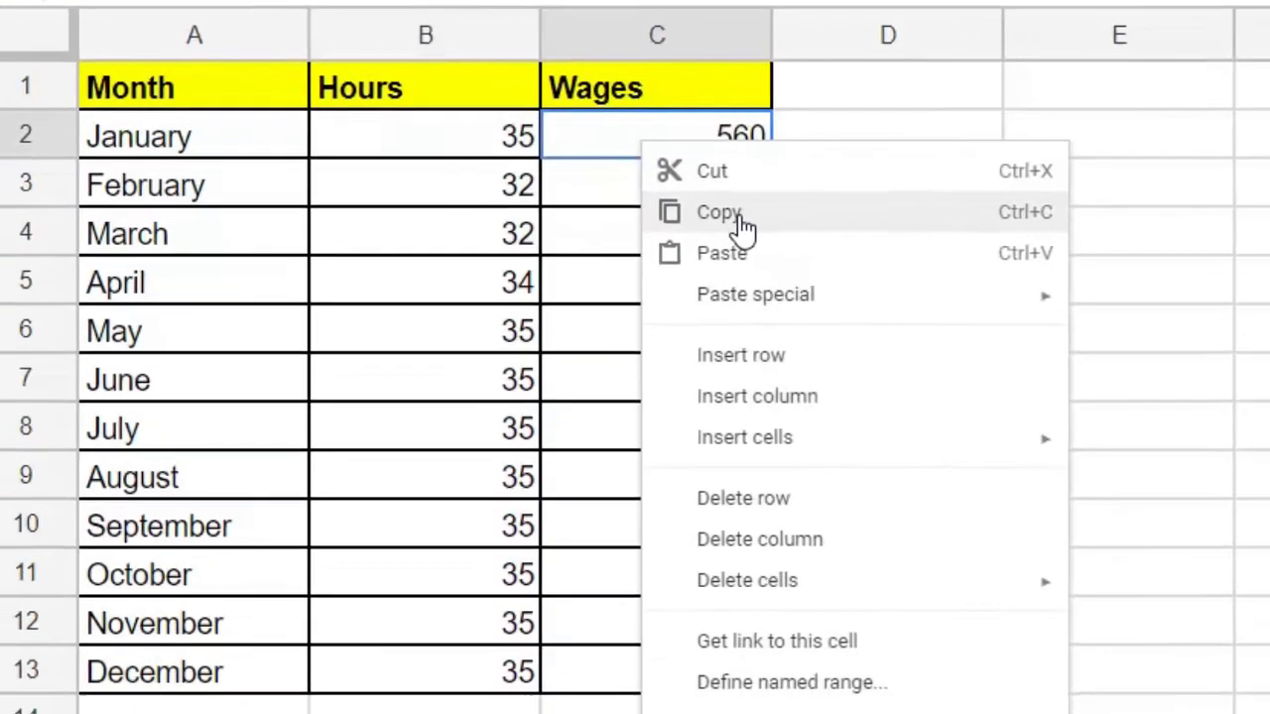
pyautogui.click(702, 198)
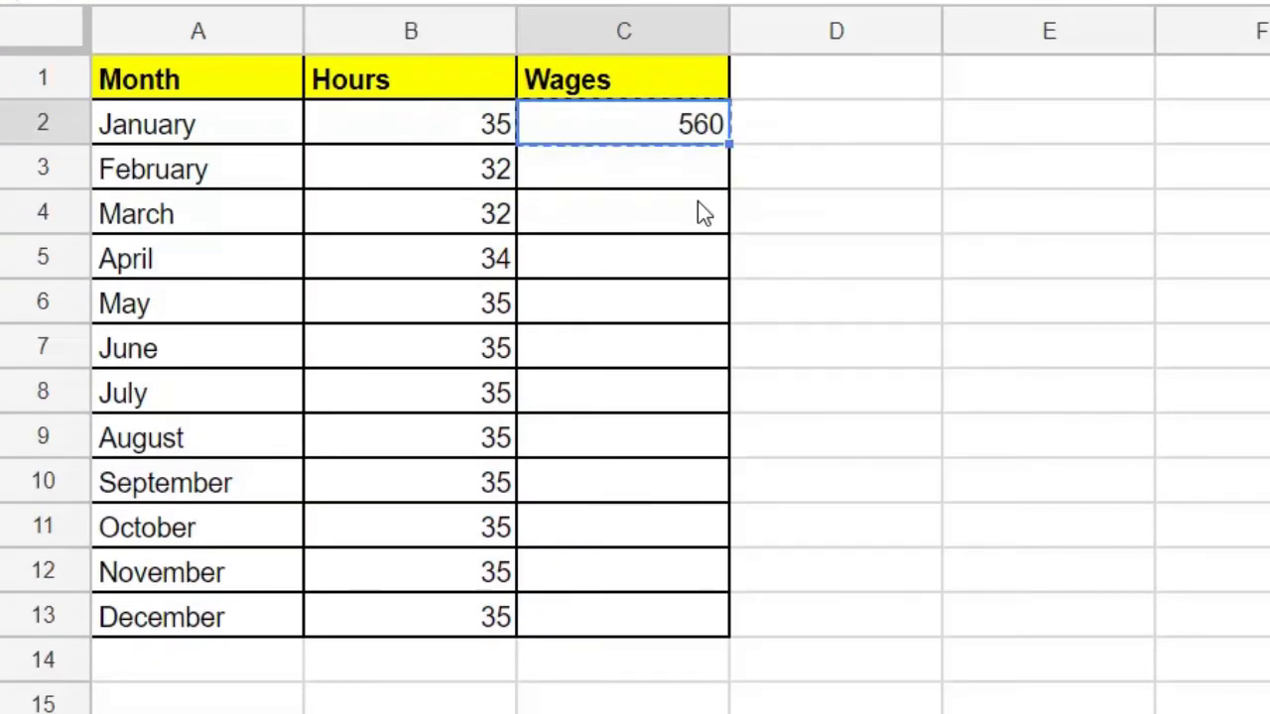
pyautogui.click(650, 176)
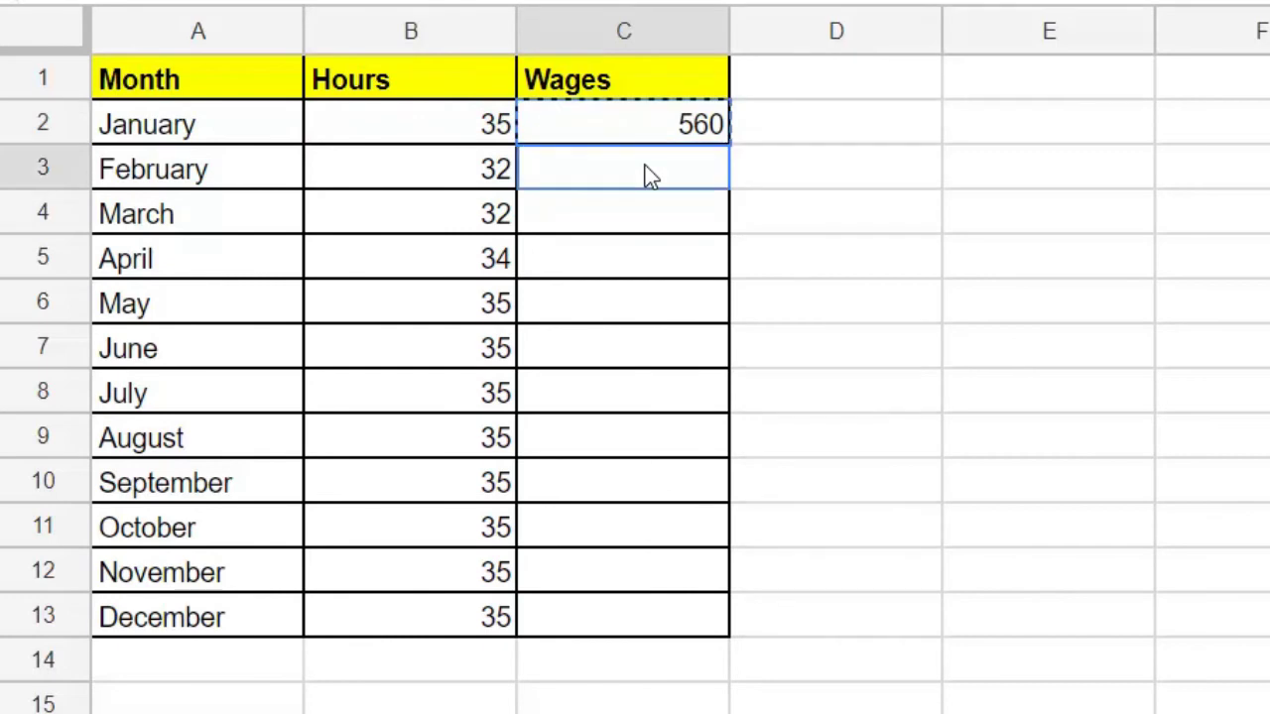
pyautogui.moveTo(646, 185); pyautogui.dragTo(680, 620)
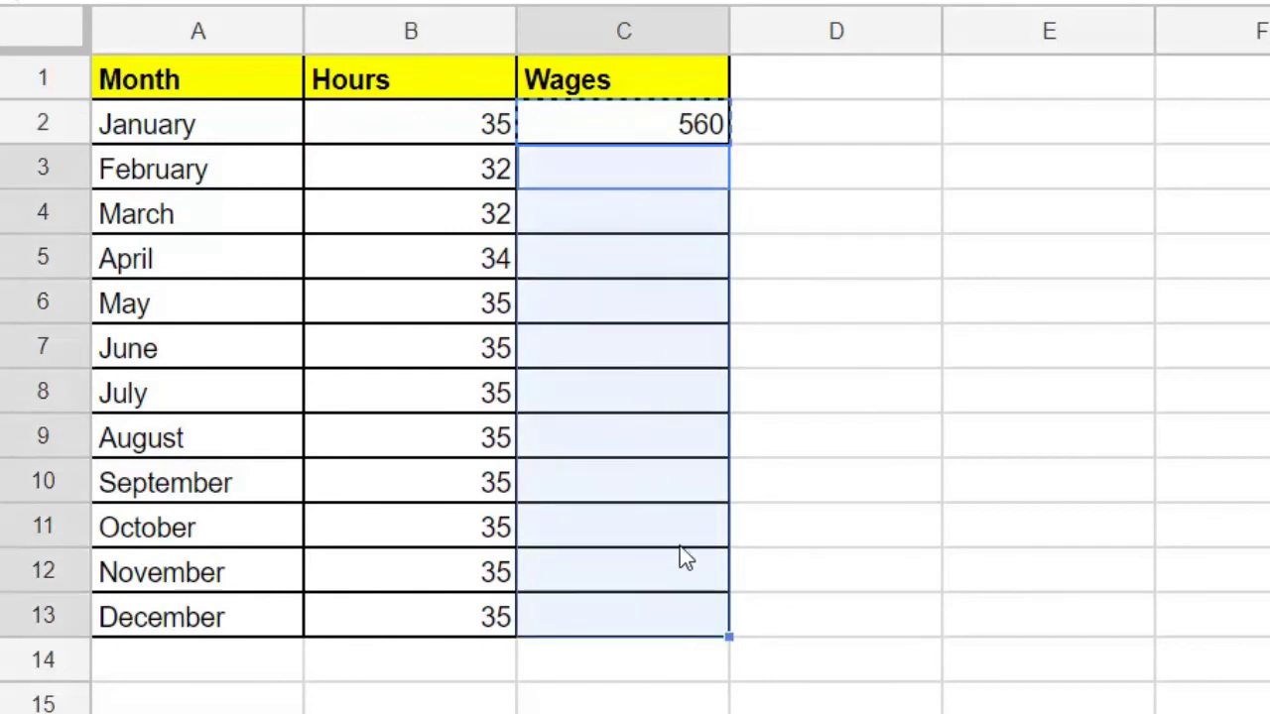
pyautogui.rightClick(619, 166)
pyautogui.click(721, 281)
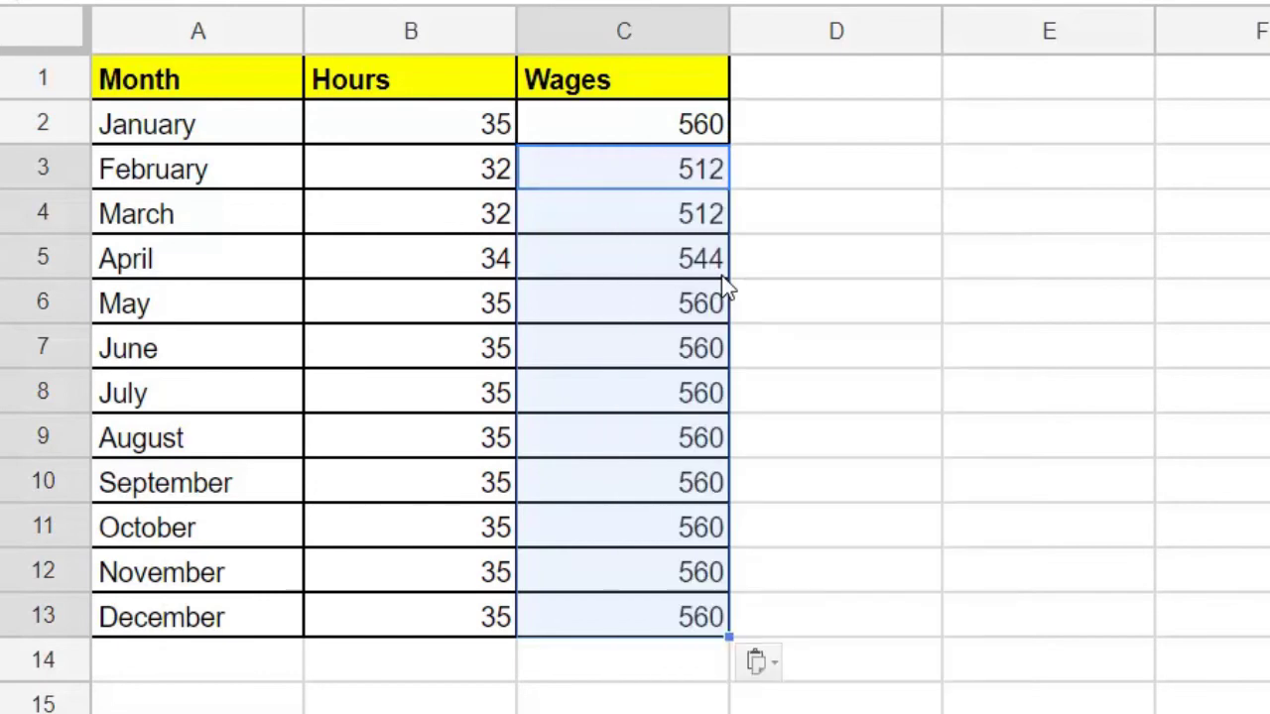
pyautogui.click(870, 304)
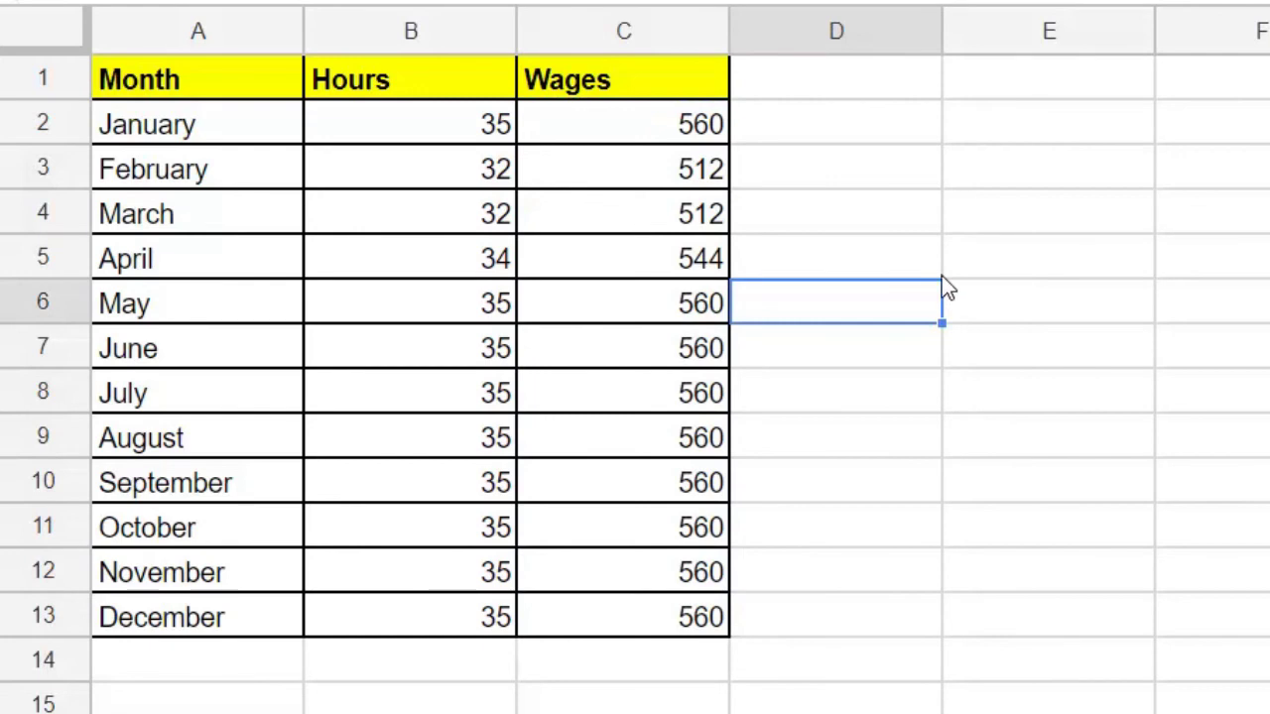
# Set the December hours in cell B13 to 40
pyautogui.click(695, 170)
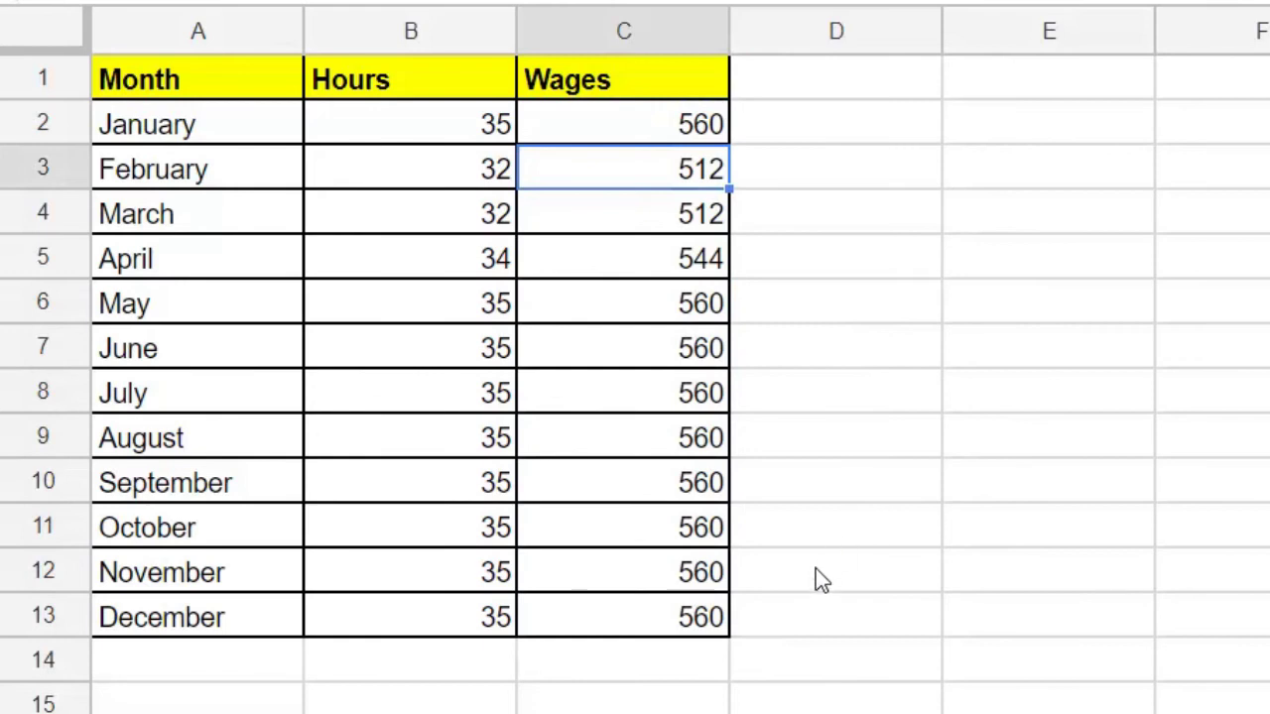
pyautogui.click(475, 627)
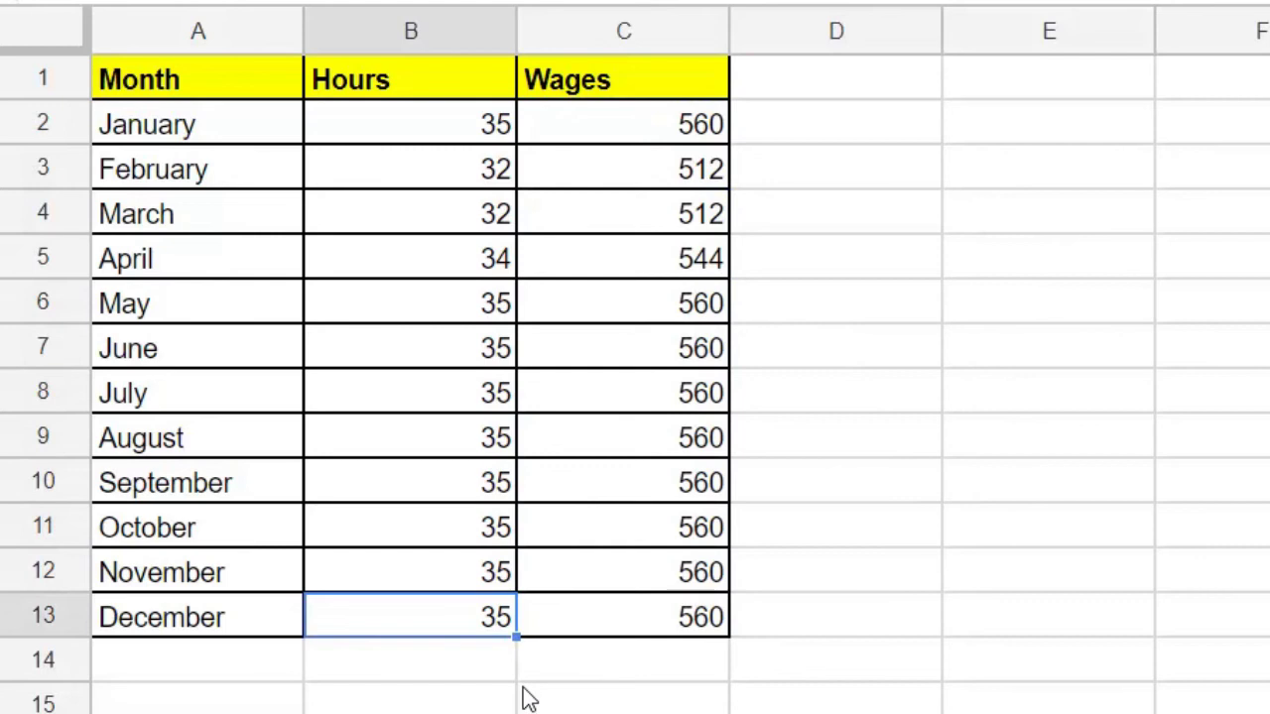
pyautogui.write('40')
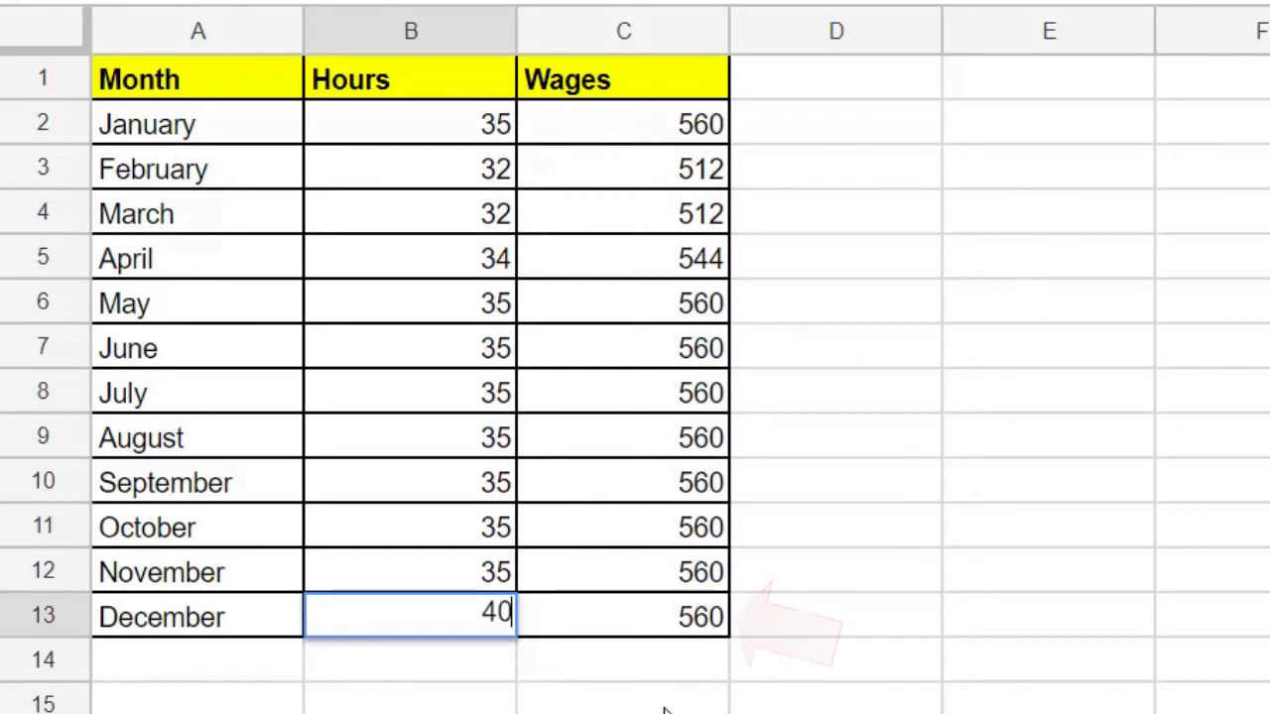
pyautogui.click(664, 706)
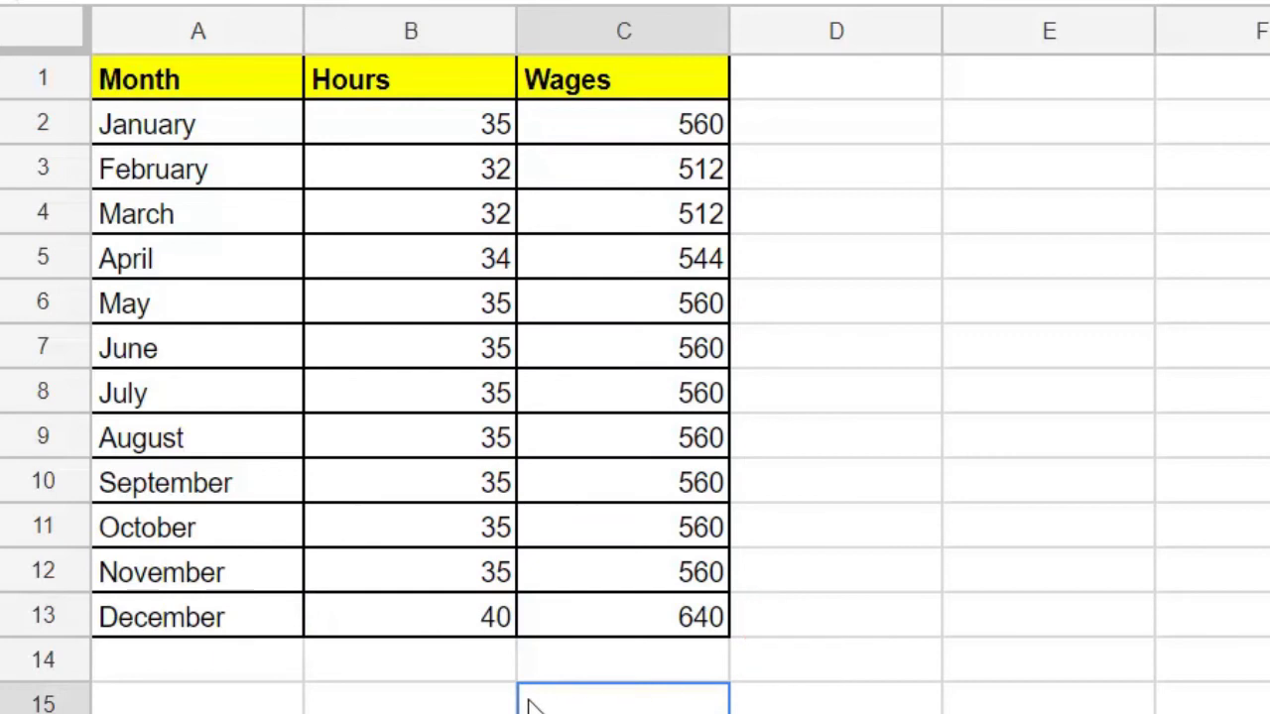
# Enter the label "Total =" in cell A14 below December and make it bold
pyautogui.click(209, 659)
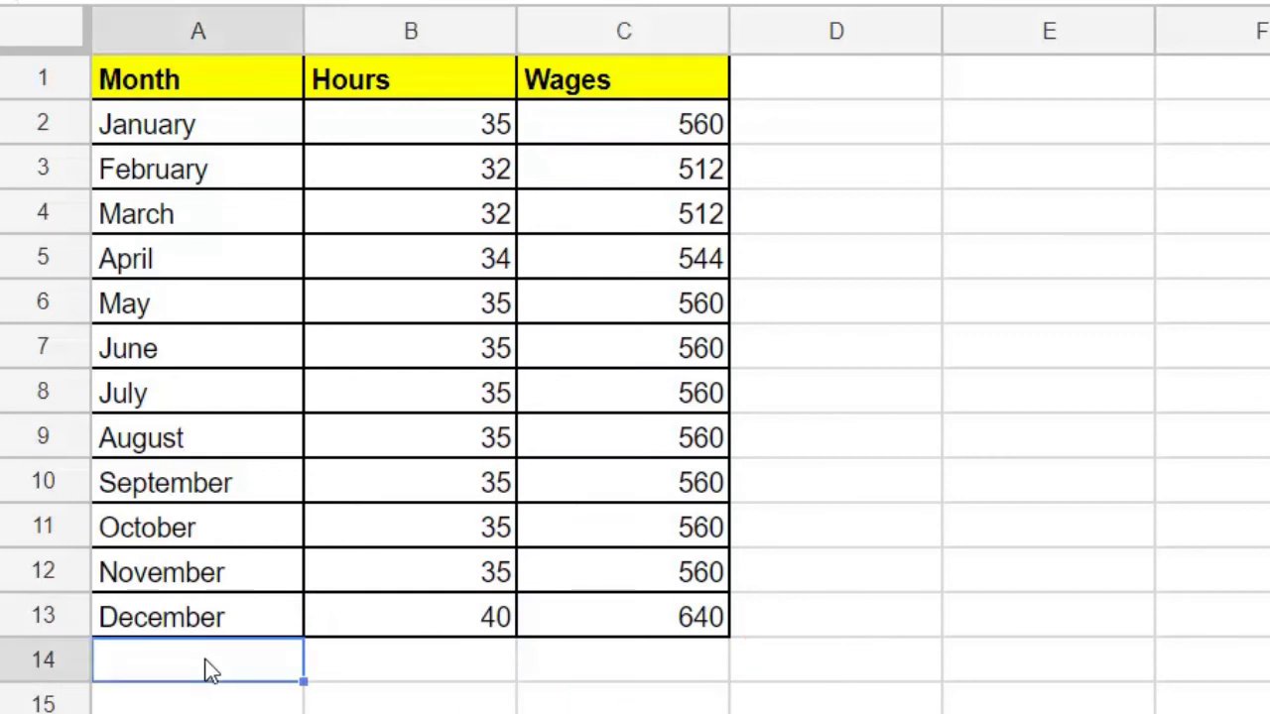
pyautogui.write('To')
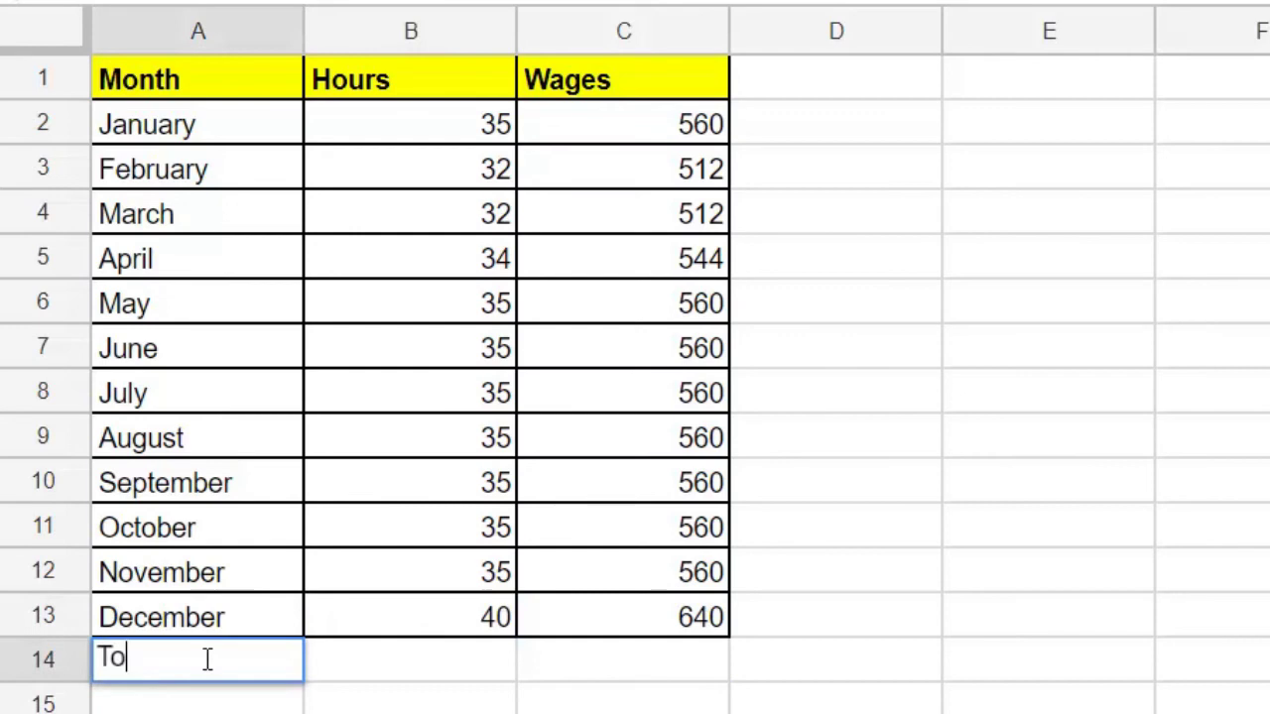
pyautogui.write('tal =')
pyautogui.press('Return')
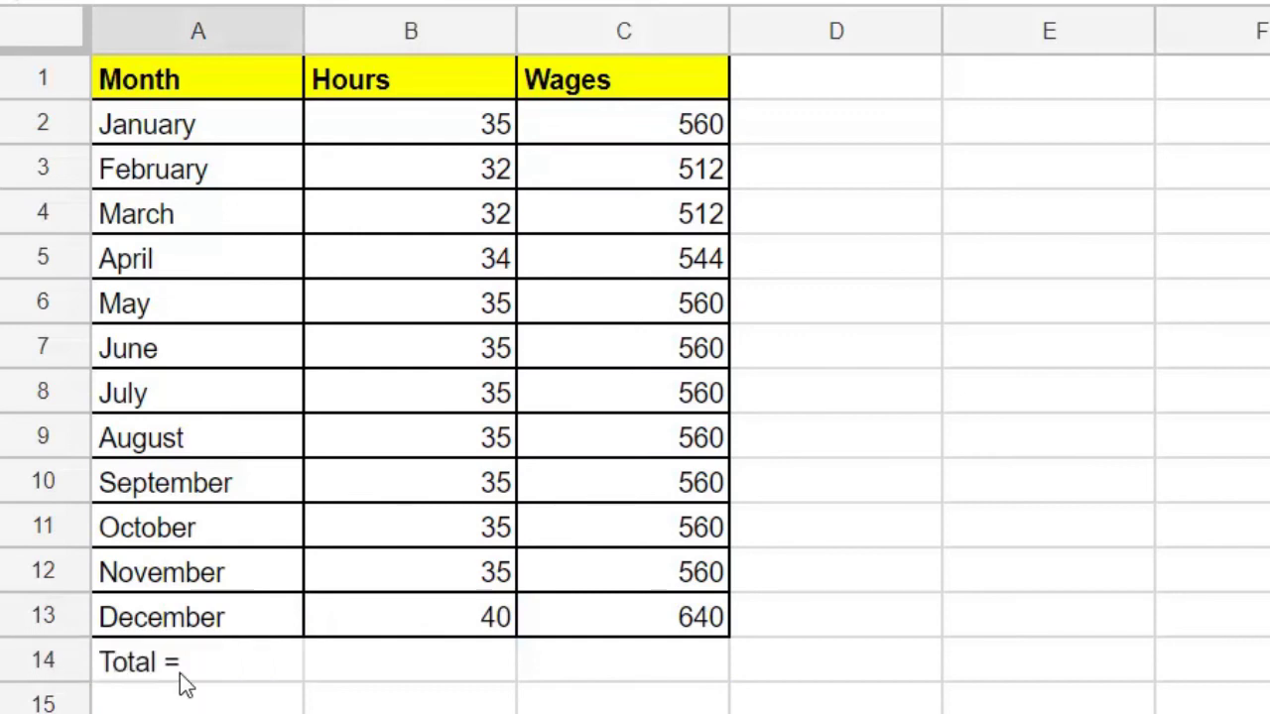
pyautogui.click(185, 672)
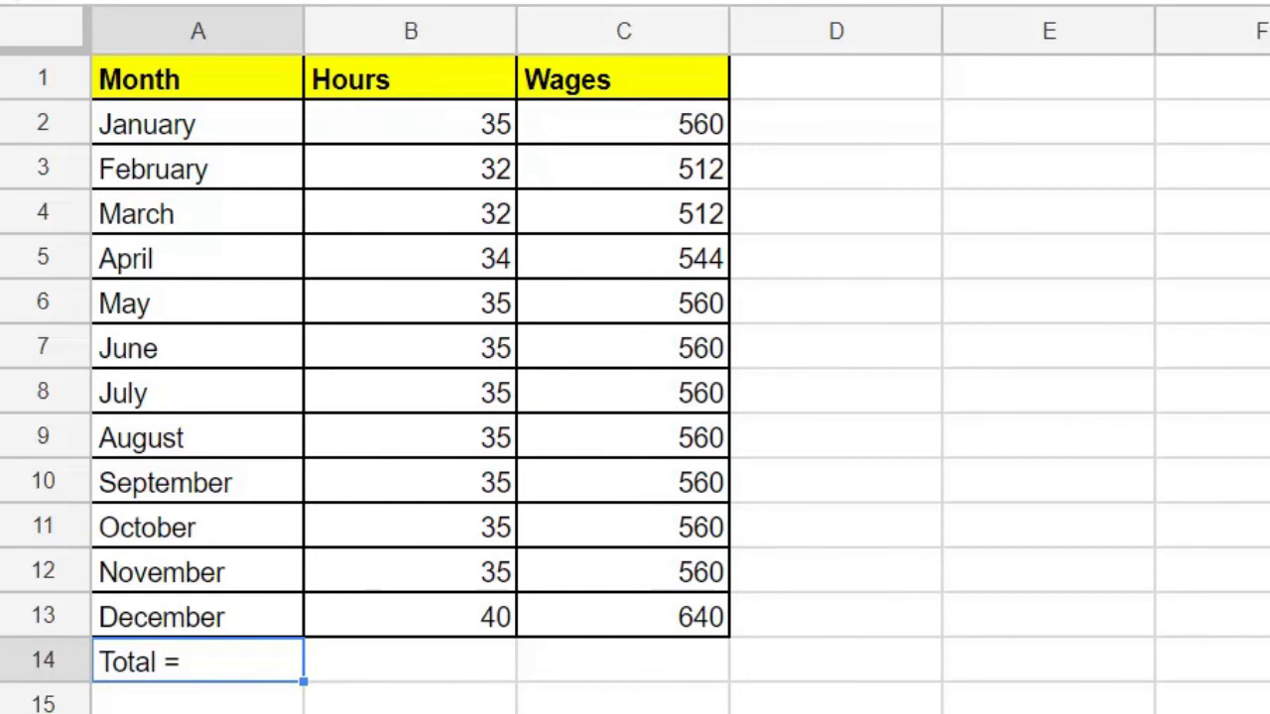
pyautogui.hotkey('ctrl', 'b')
# Start a formula in cell C14, directly below the December wages in the Total row
pyautogui.click(595, 673)
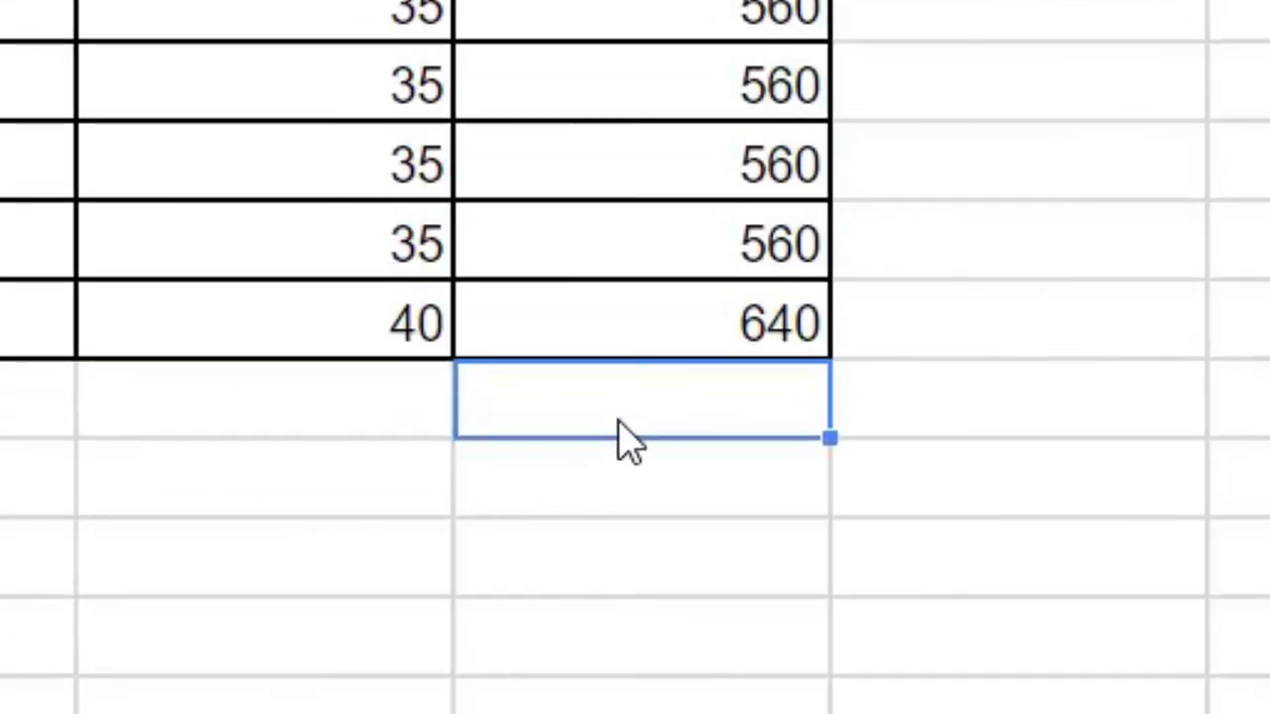
pyautogui.write('=')
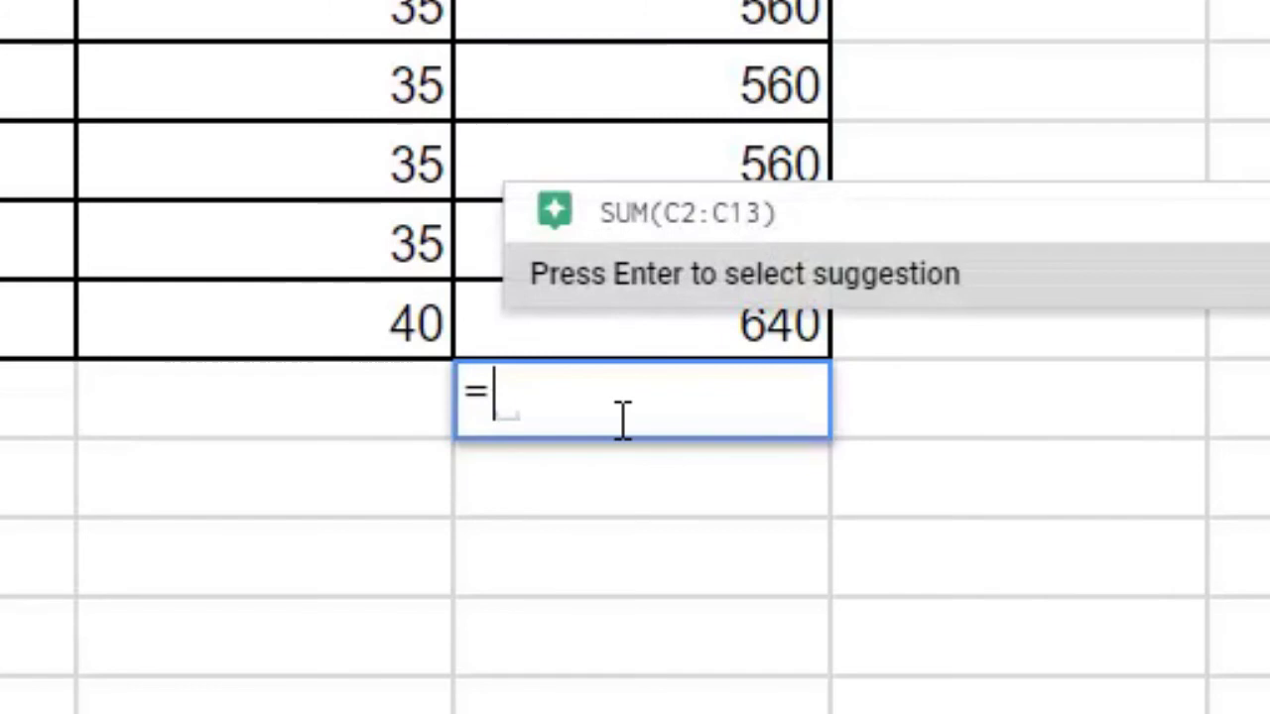
pyautogui.write('C1+C')
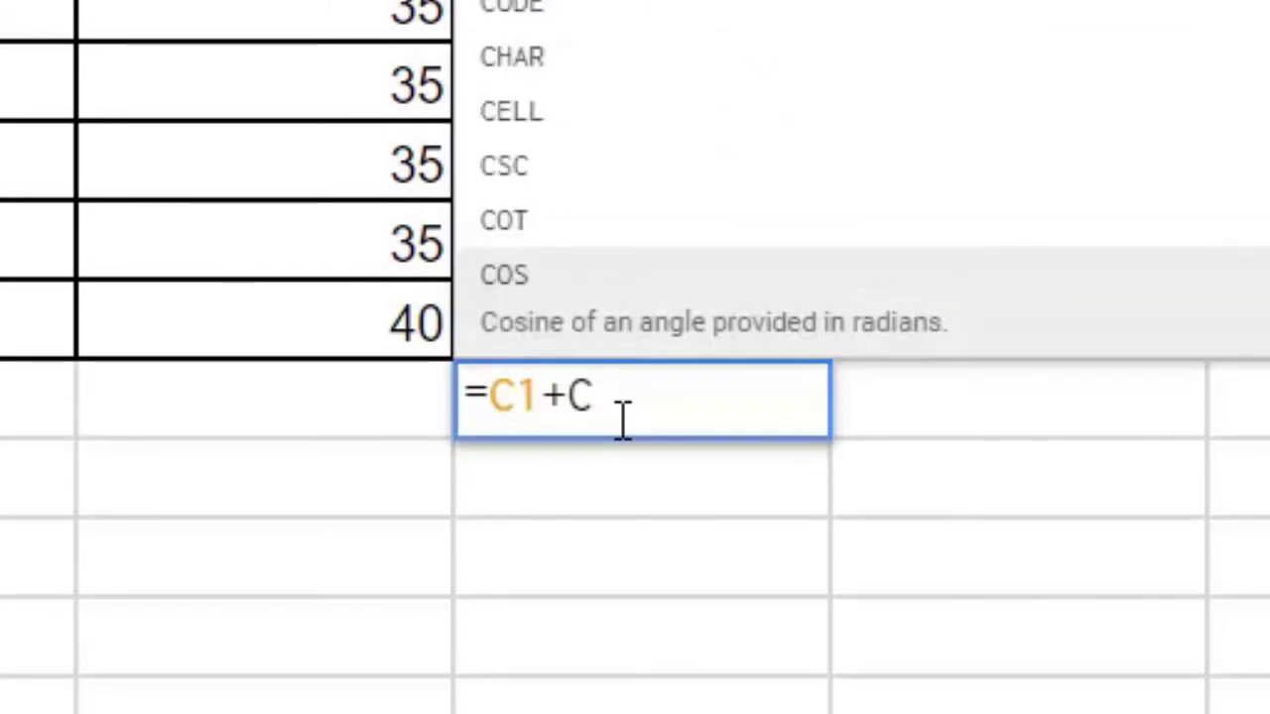
pyautogui.write('2+')
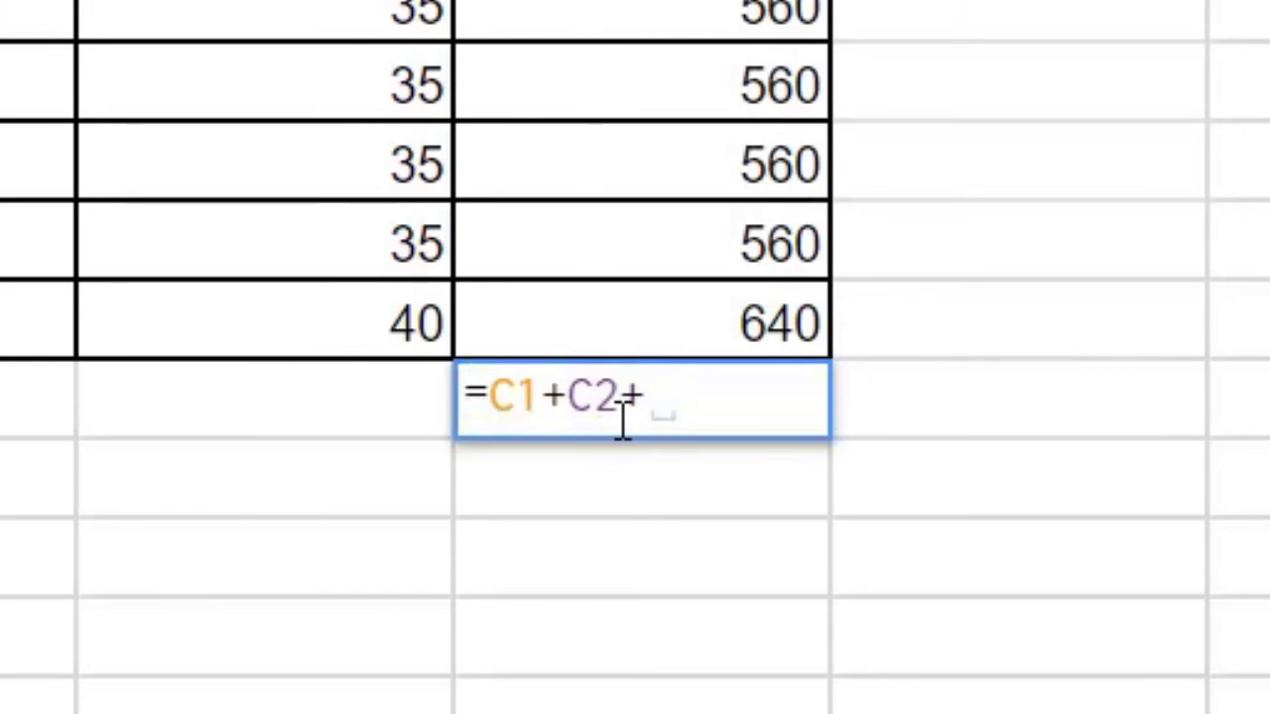
pyautogui.write('C')
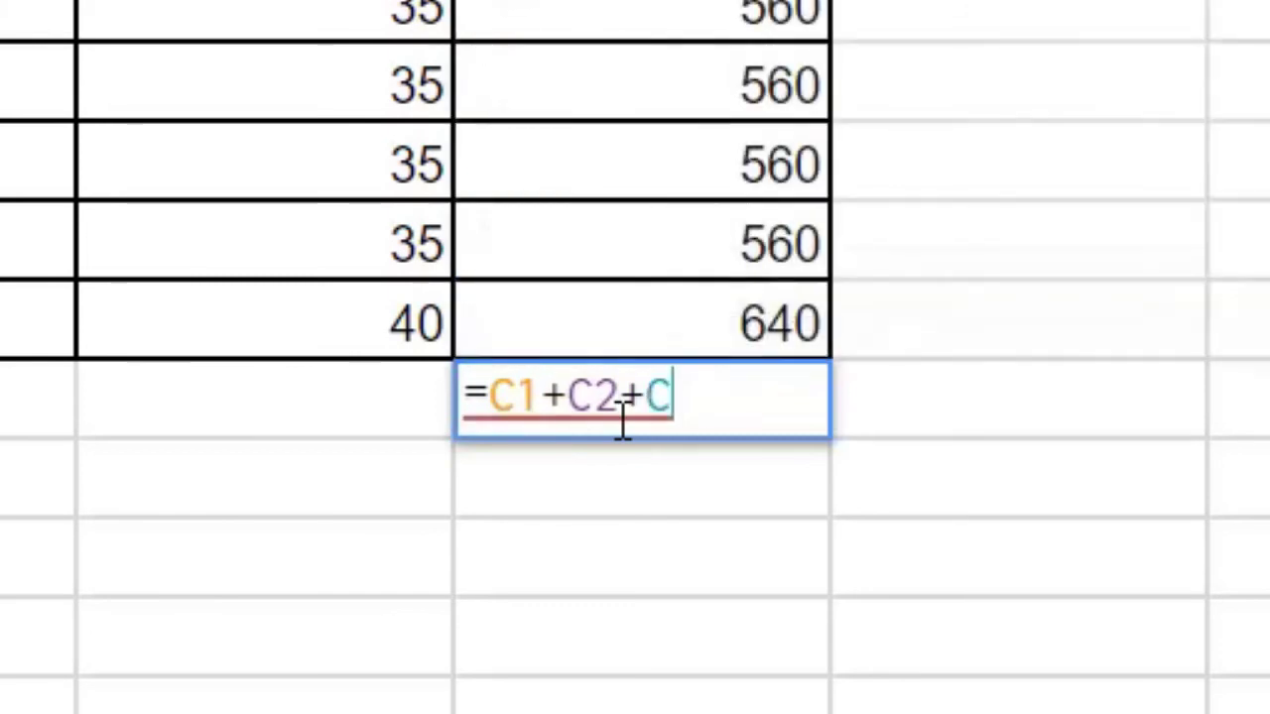
pyautogui.press('BackSpace')
pyautogui.press('BackSpace')
pyautogui.press('BackSpace')
pyautogui.press('BackSpace')
pyautogui.press('BackSpace')
pyautogui.press('BackSpace')
pyautogui.press('BackSpace')
pyautogui.write('C2')
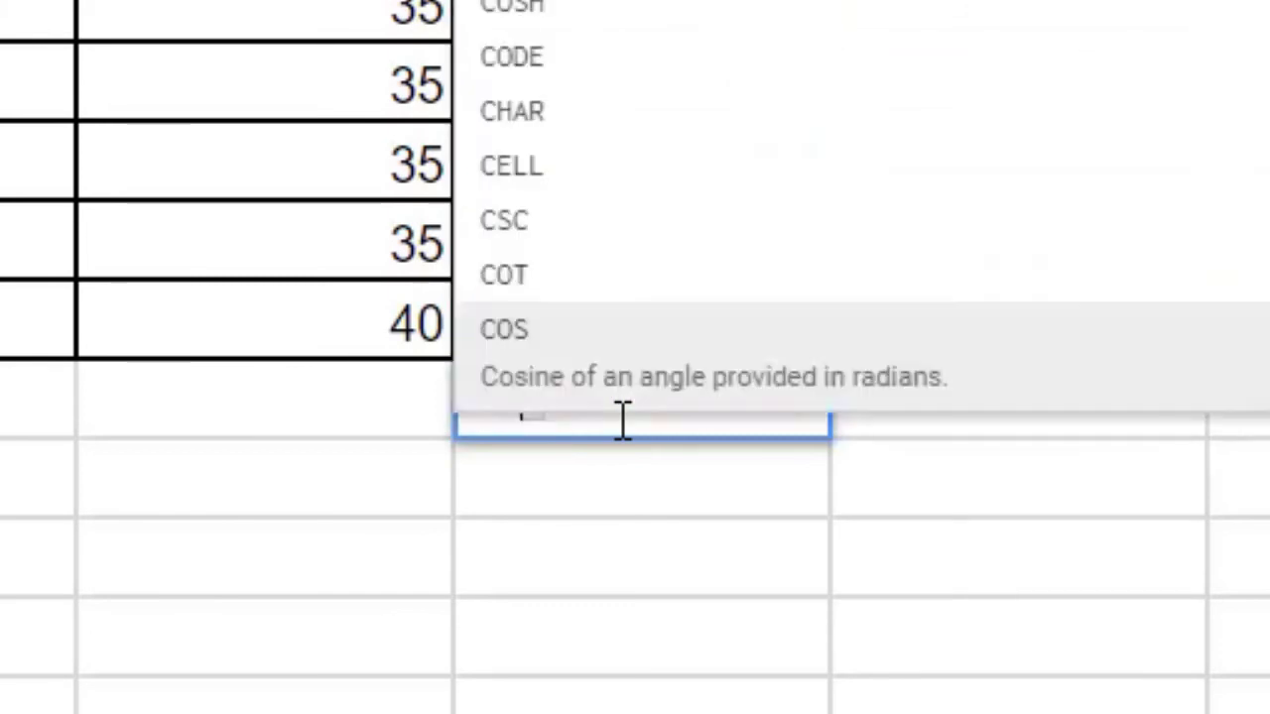
pyautogui.write('+')
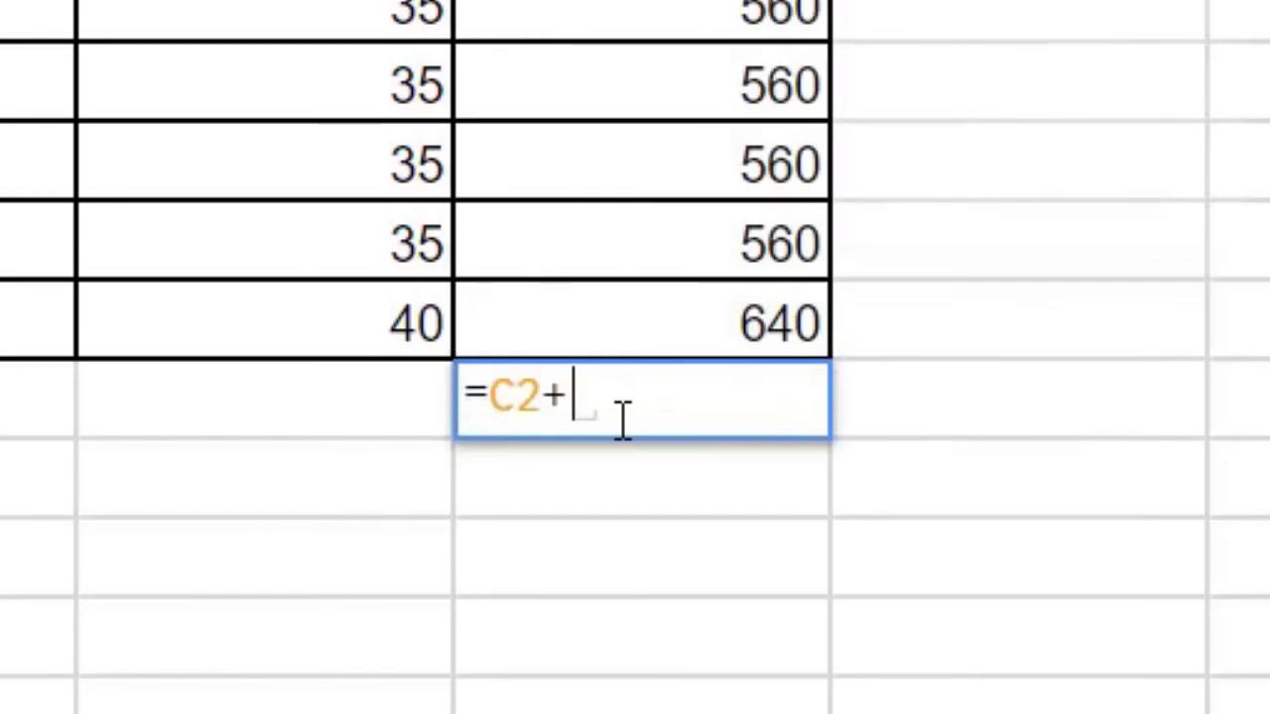
pyautogui.press('BackSpace')
pyautogui.press('BackSpace')
# Complete the formula in C14 as a SUM over the range C2:C13 to total the monthly wages
pyautogui.write('SUM')
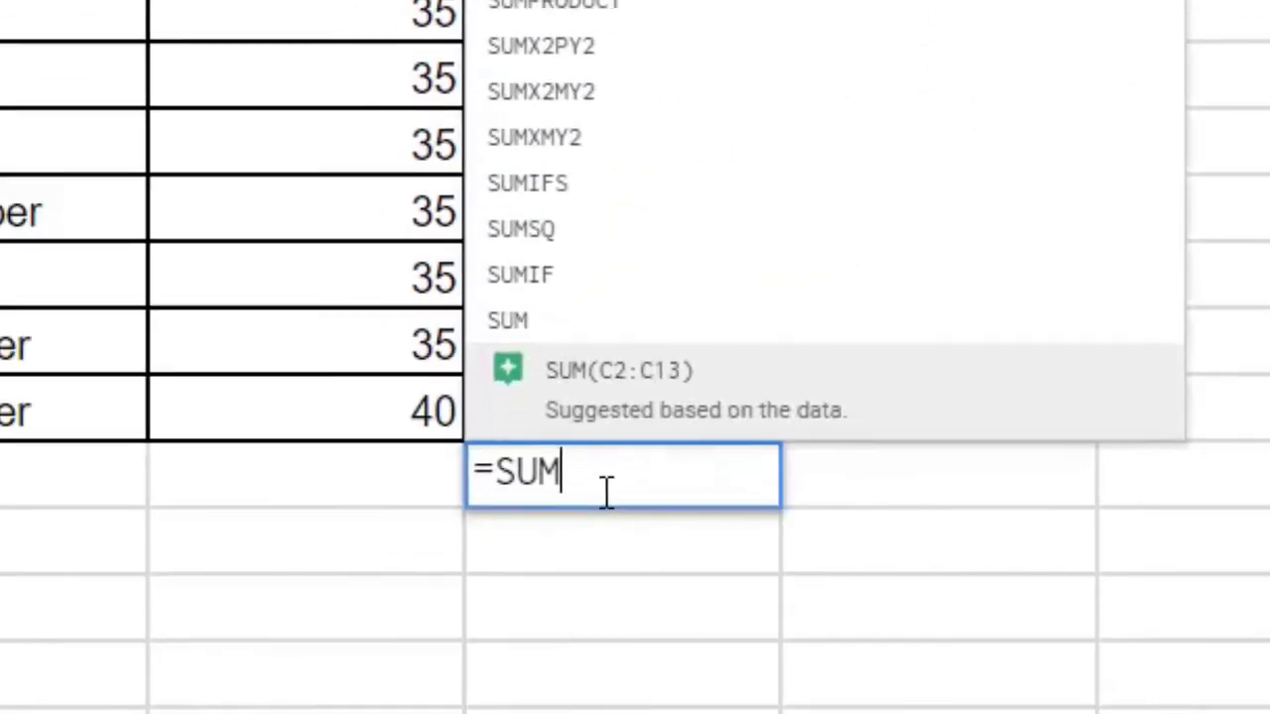
pyautogui.write('(')
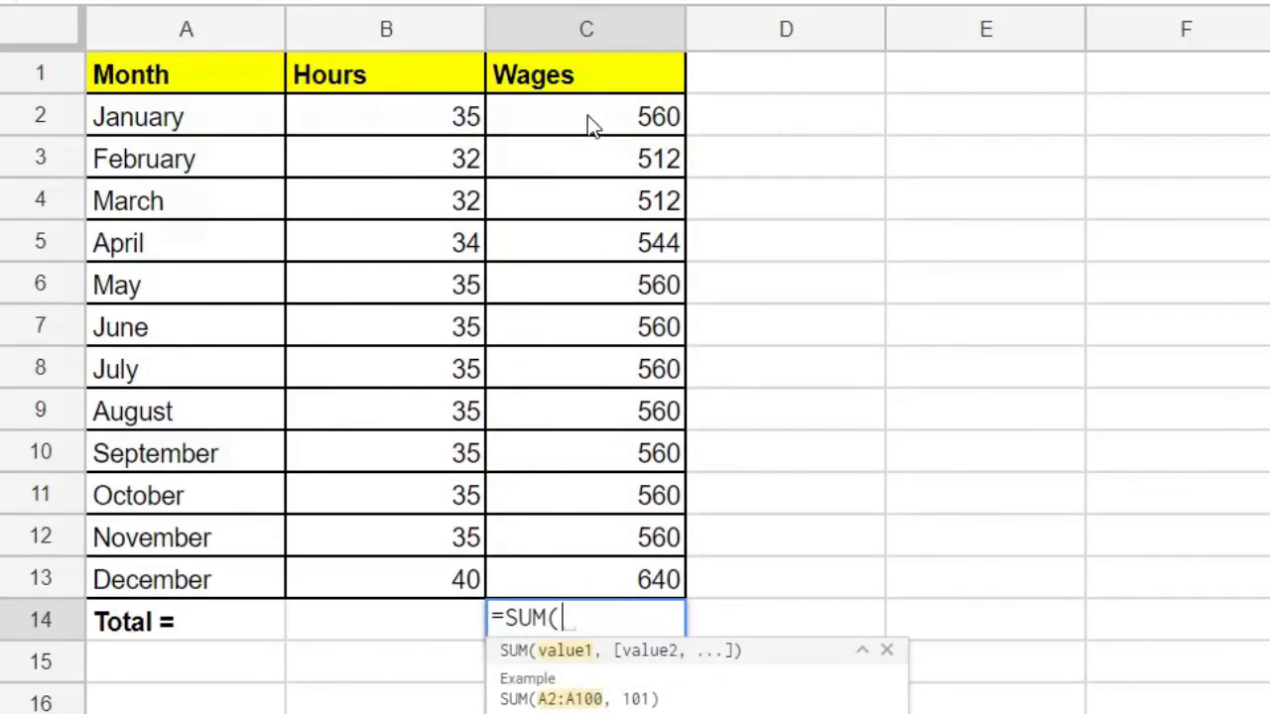
pyautogui.moveTo(589, 125); pyautogui.dragTo(602, 580)
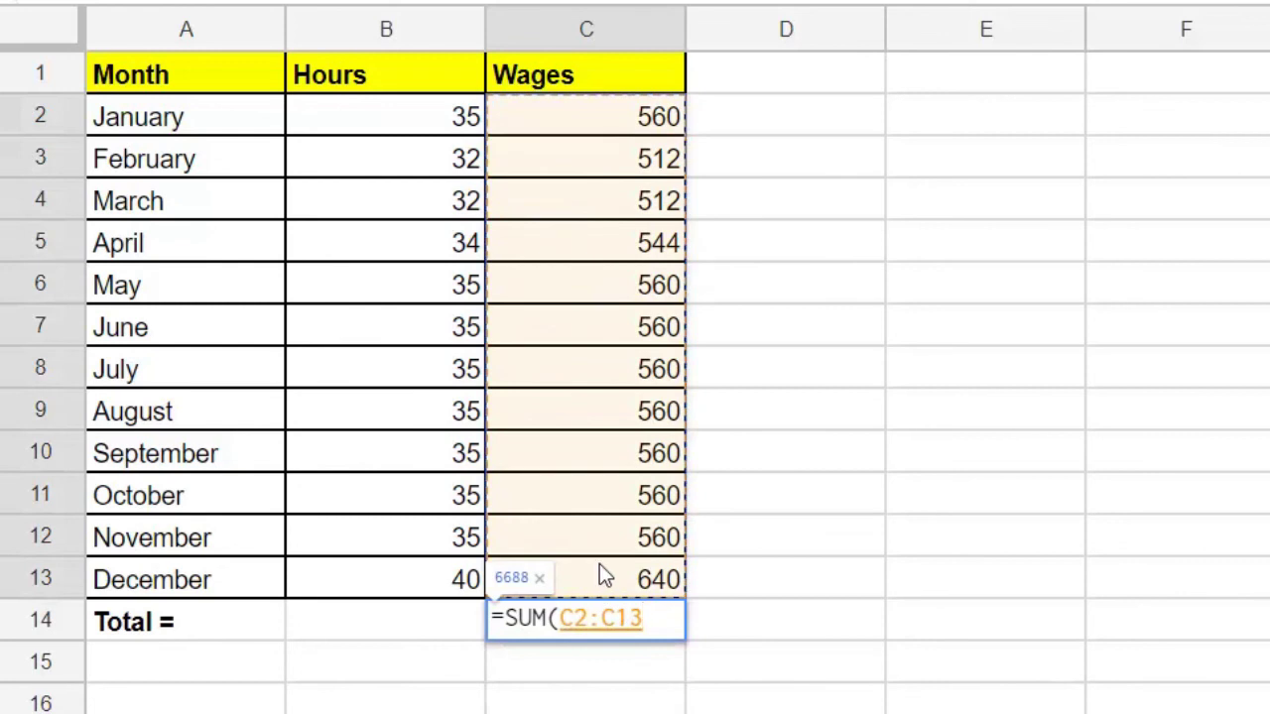
pyautogui.press('Return')
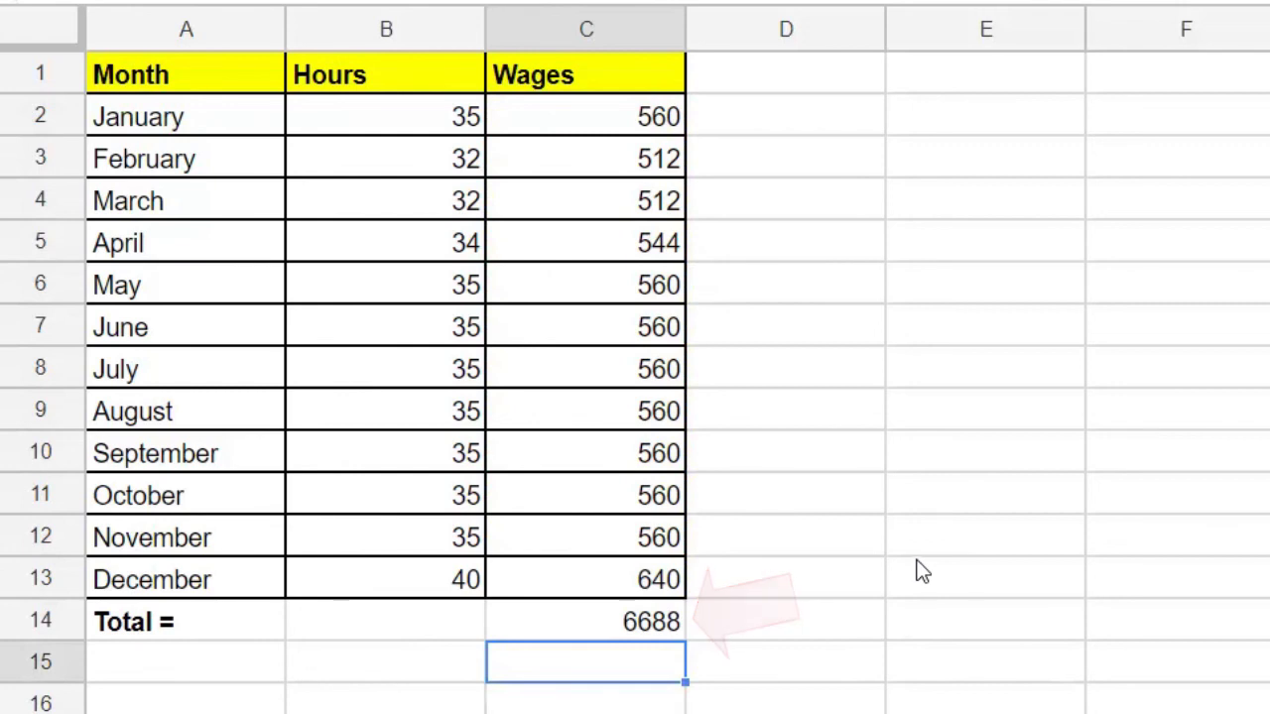
# Set the March hours in cell B4 to 0
pyautogui.click(391, 202)
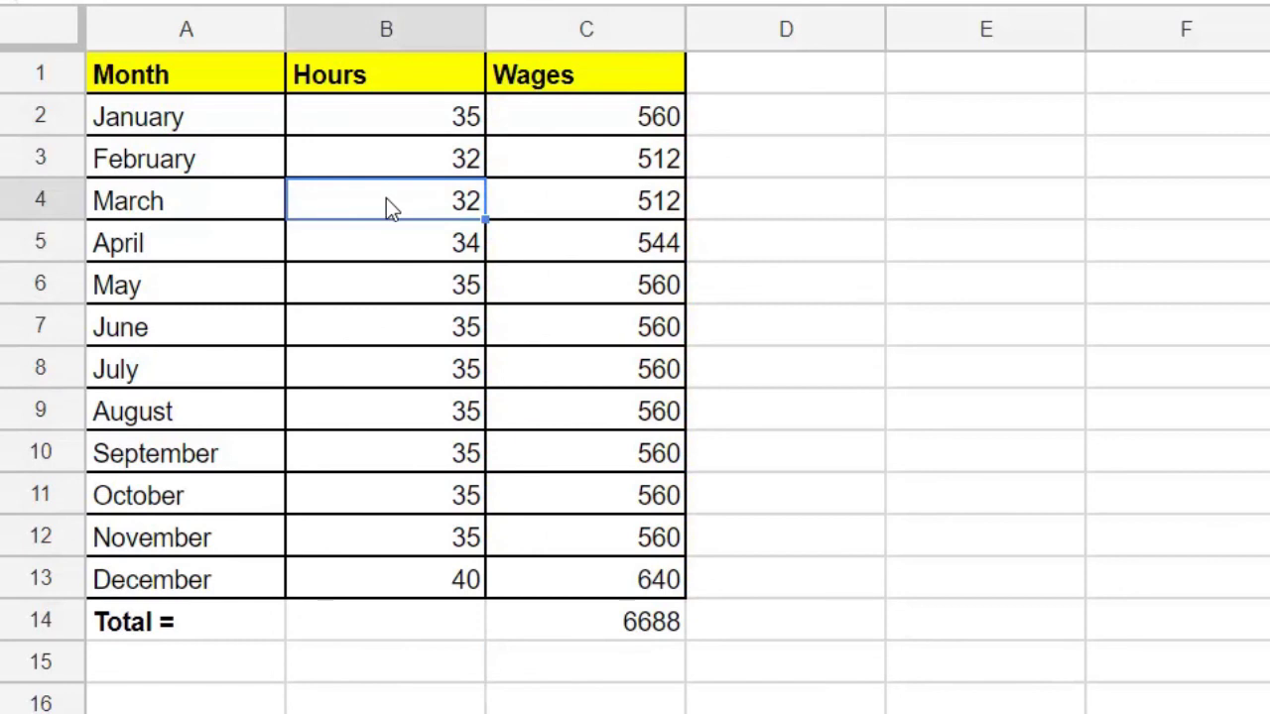
pyautogui.write('0')
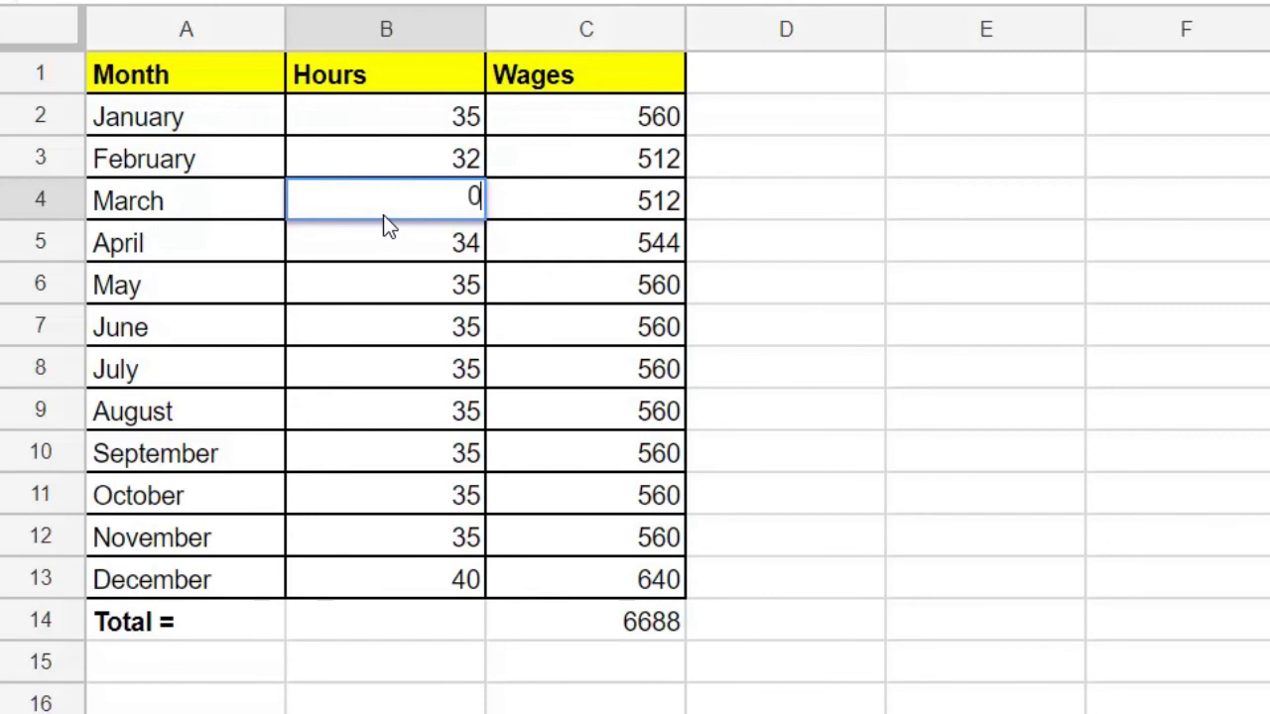
pyautogui.press('Return')
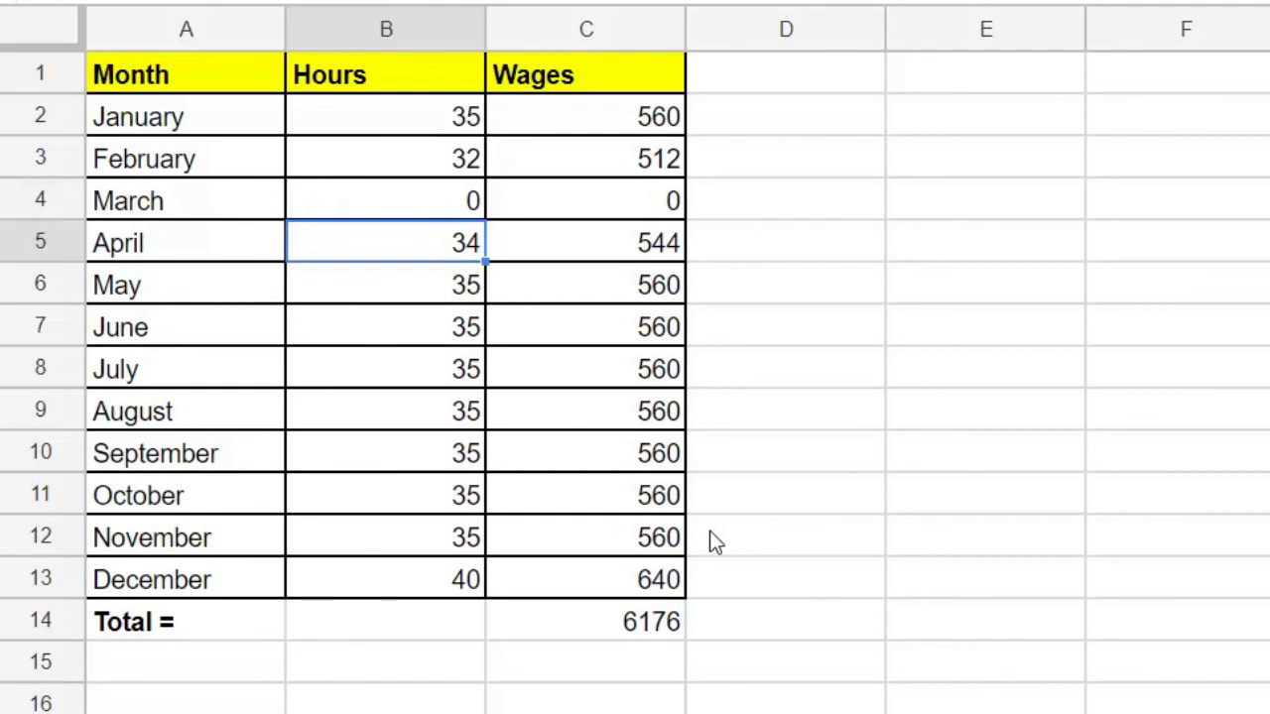
# Set the July and August hours in cells B8 and B9 to 100 each
pyautogui.click(389, 367)
pyautogui.write('100')
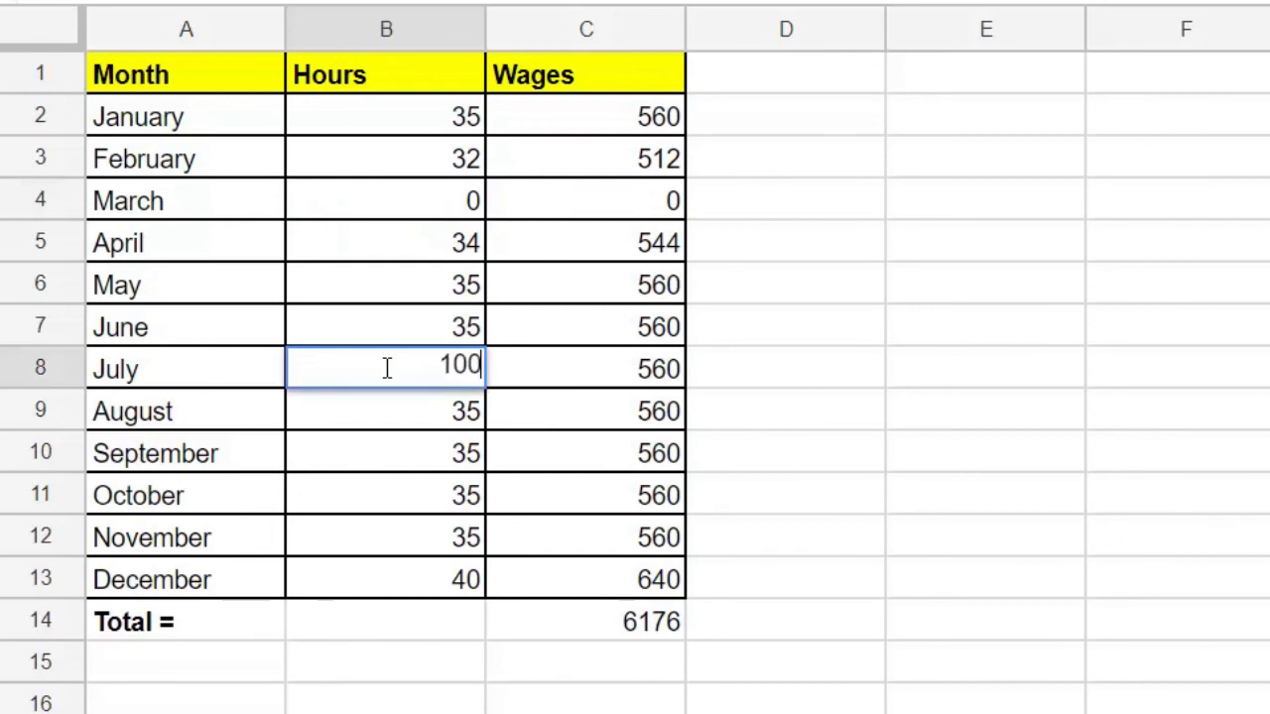
pyautogui.press('Return')
pyautogui.write('100')
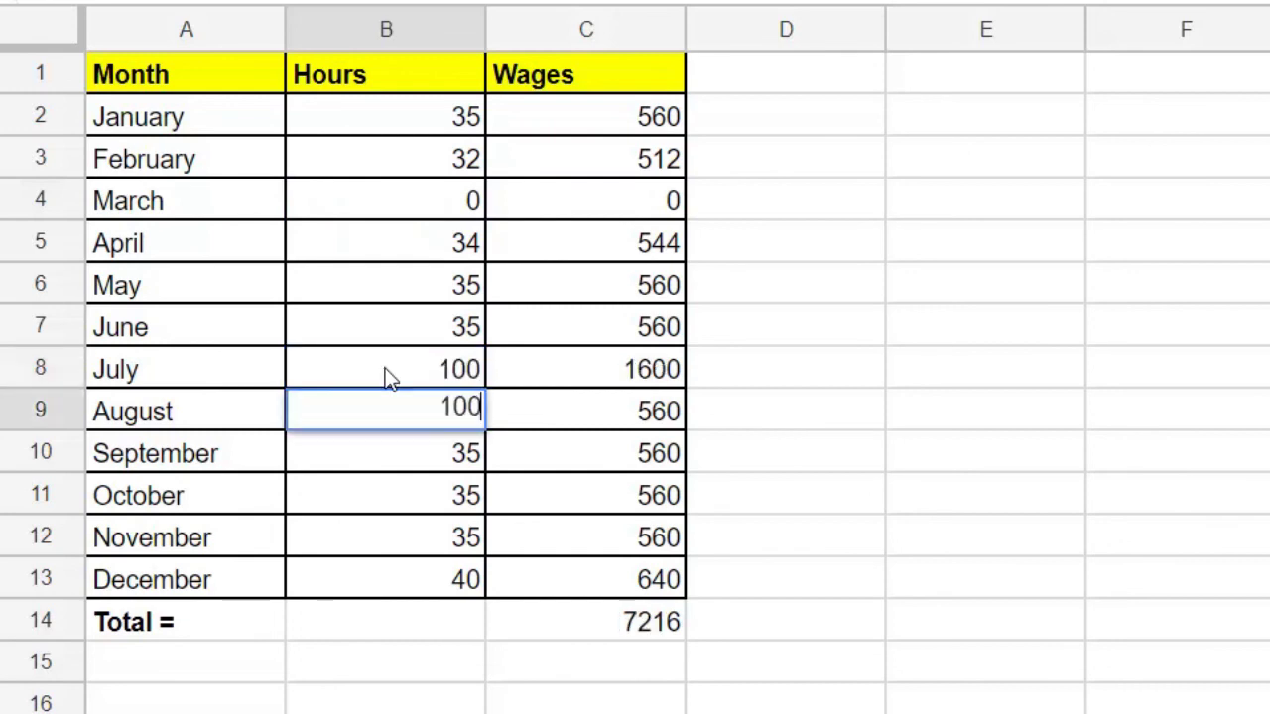
pyautogui.click(794, 454)
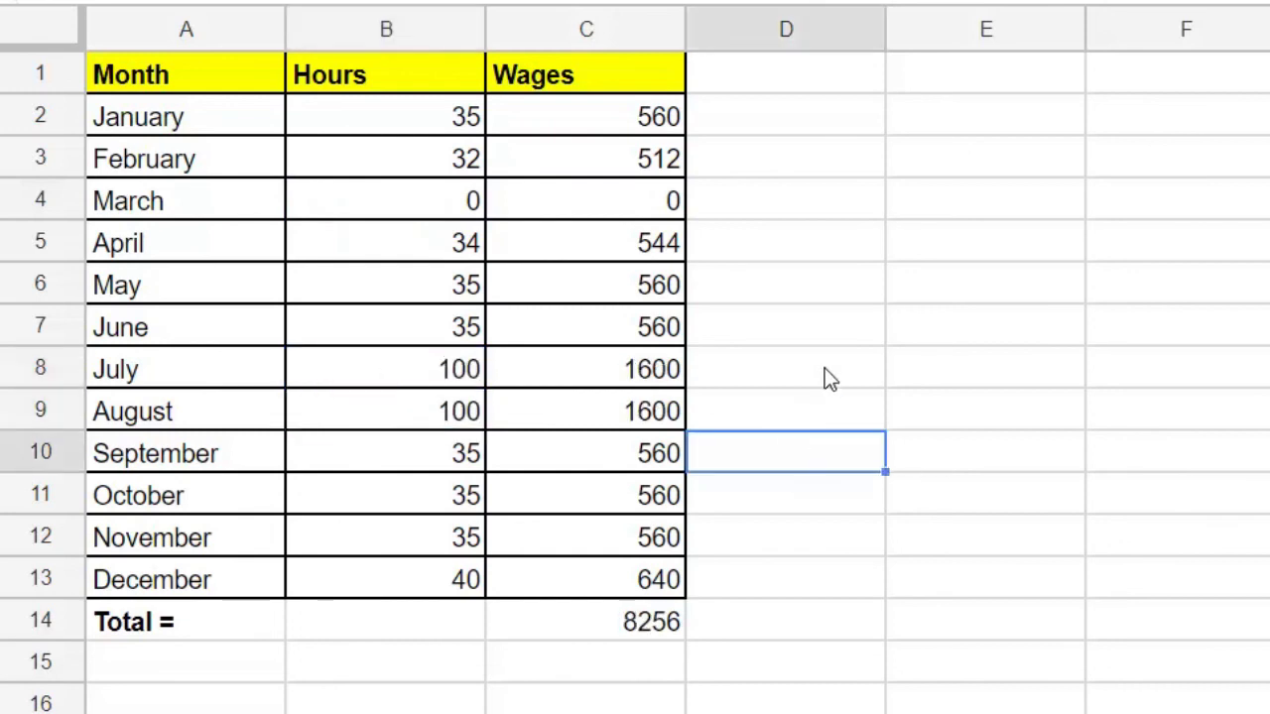